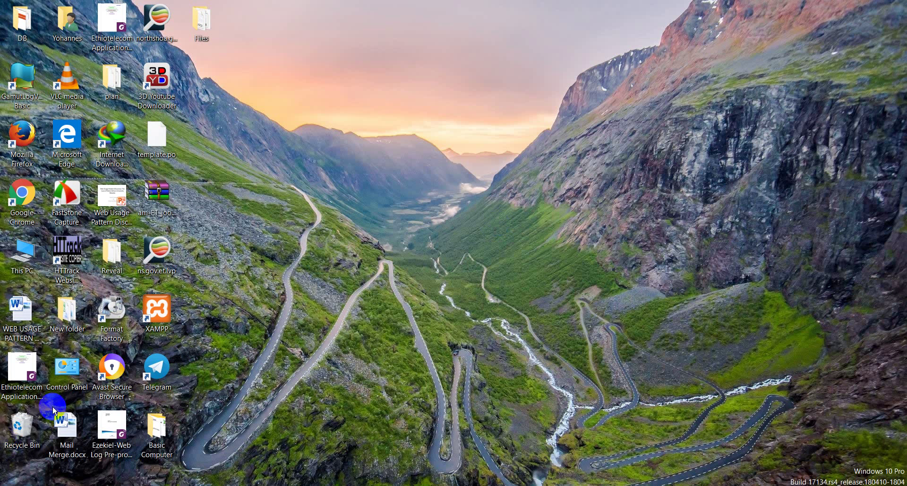
# - Launch Microsoft Word 2010 from the Start menu's Microsoft Office folder to get a blank document
pyautogui.press('super')
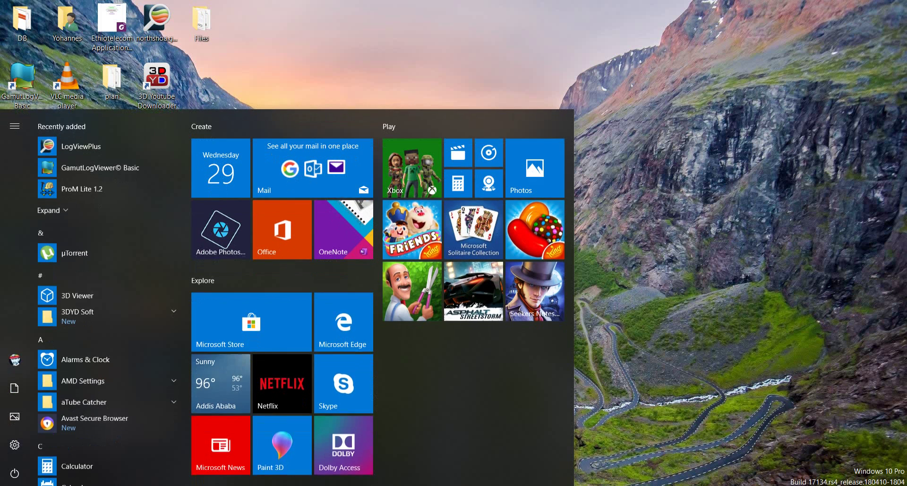
pyautogui.scroll(-10, 72, 286)
pyautogui.scroll(-7, 72, 290)
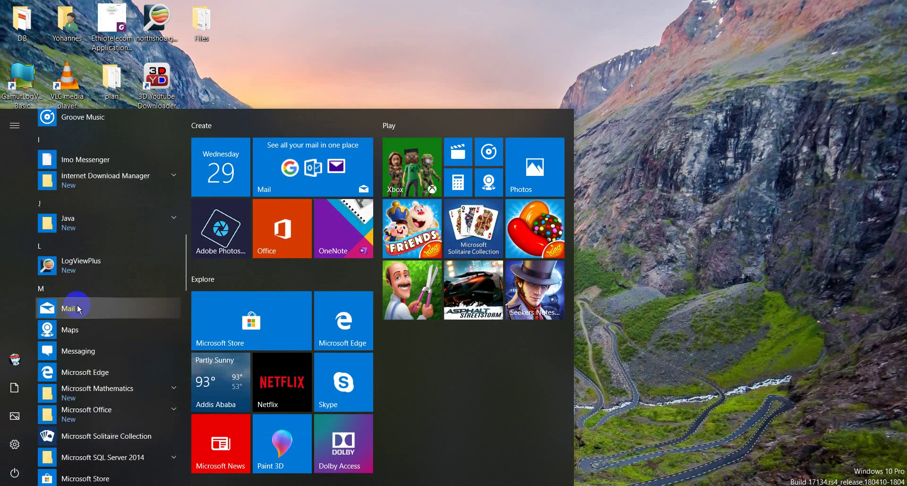
pyautogui.click(104, 245)
pyautogui.scroll(-5, 105, 249)
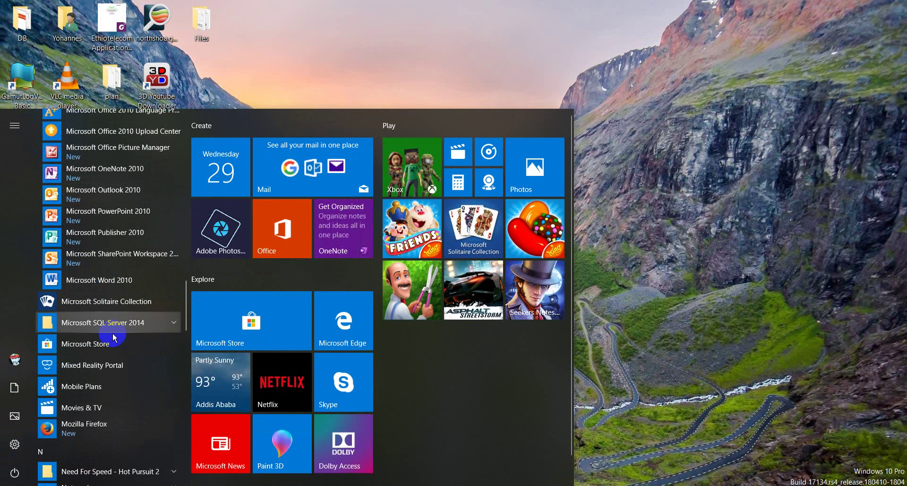
pyautogui.click(120, 282)
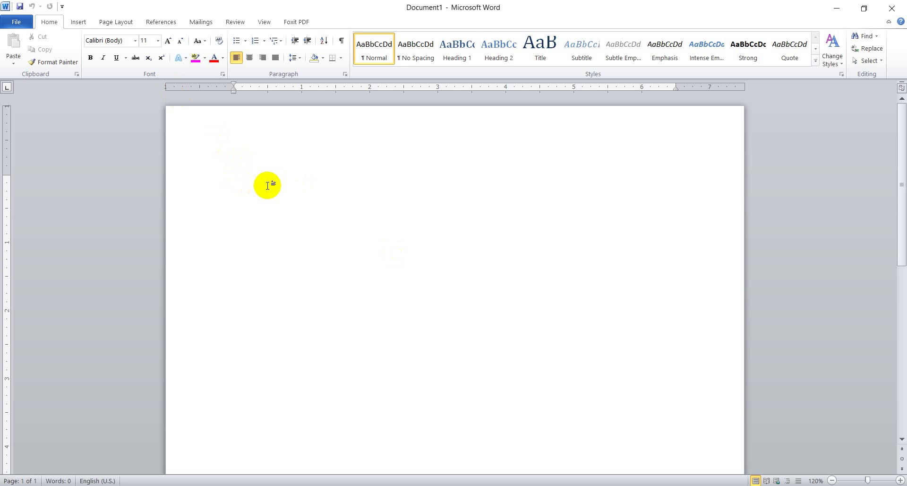
# - On the Mailings tab, start the Step by Step Mail Merge Wizard from Start Mail Merge
pyautogui.click(202, 25)
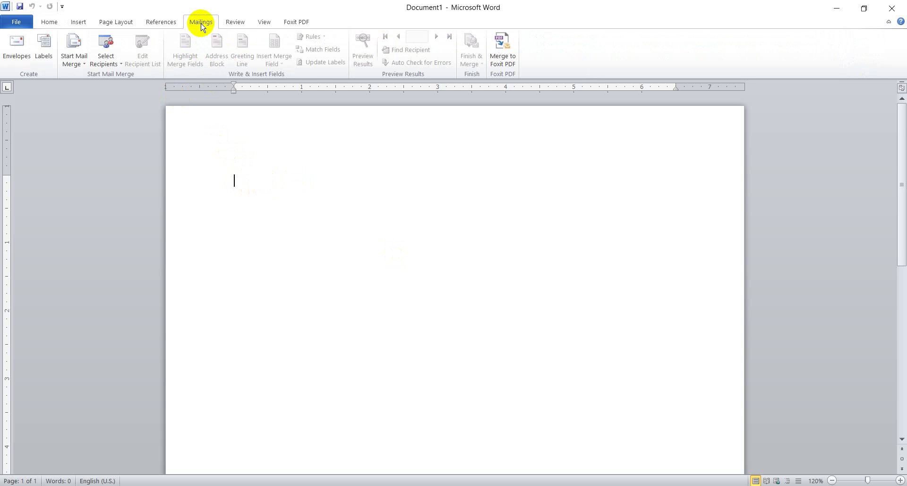
pyautogui.click(79, 68)
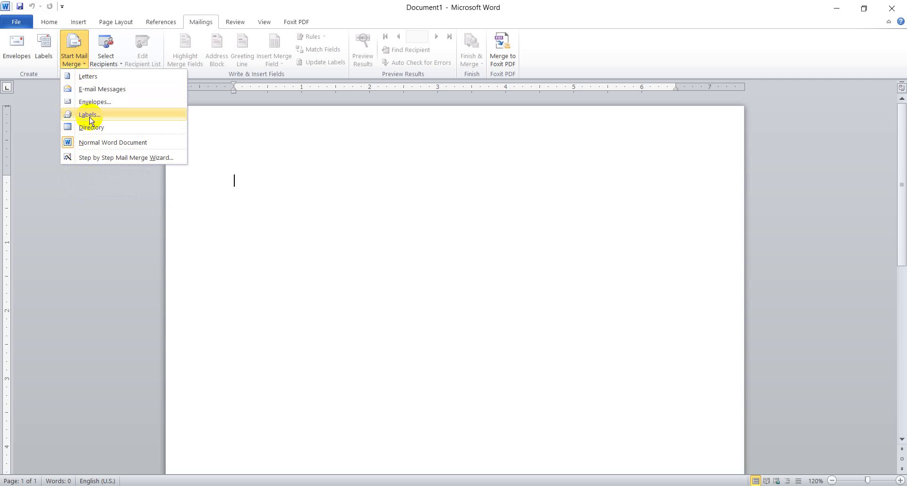
pyautogui.click(102, 160)
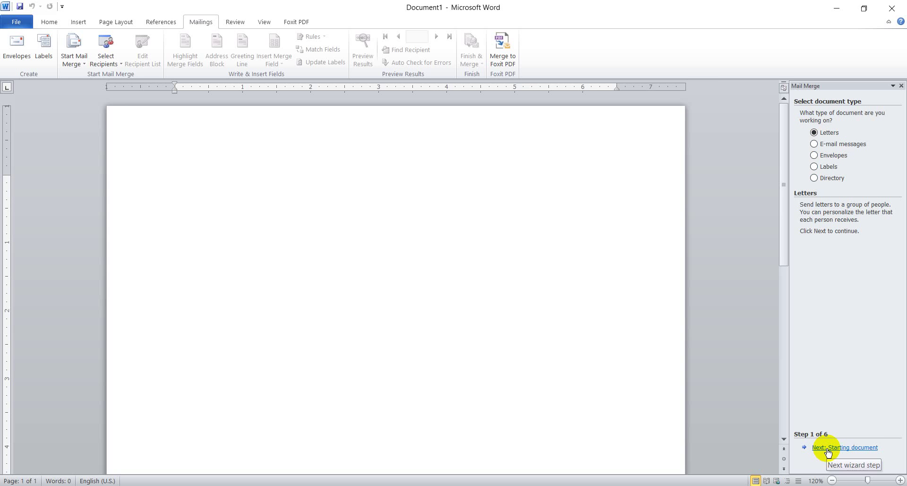
# - Keep Letters as the document type and advance to Step 2, Starting document
pyautogui.click(845, 449)
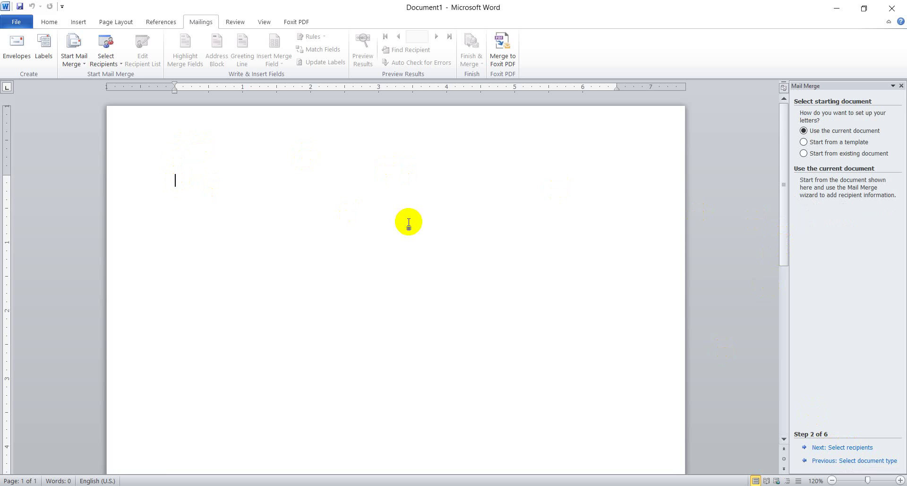
# - Settle on Use the current document as the starting document and advance to Step 3, recipients
pyautogui.click(803, 154)
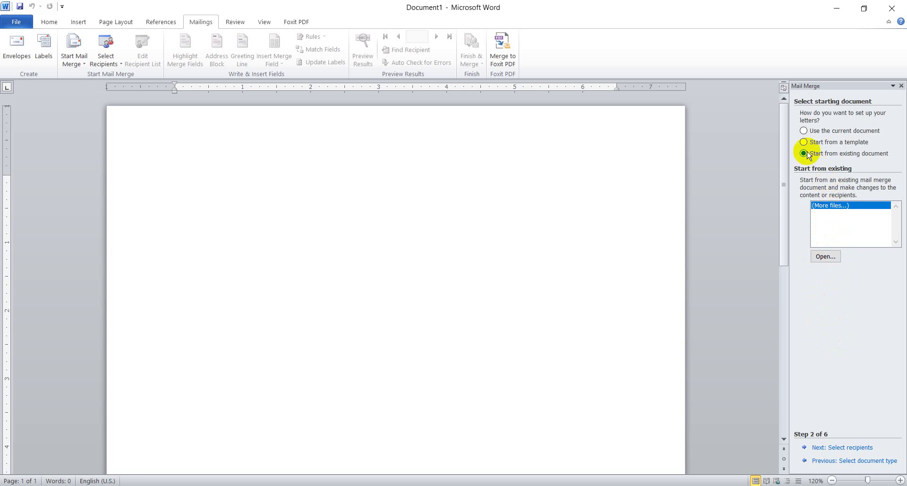
pyautogui.click(804, 131)
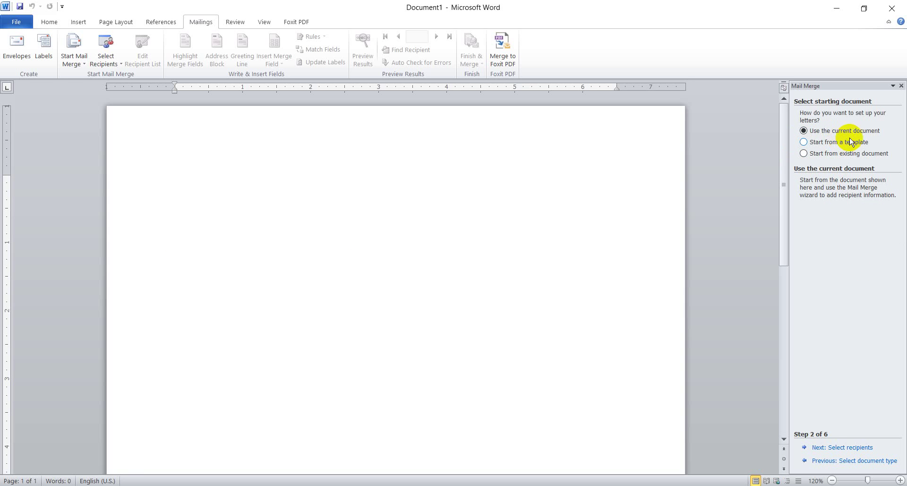
pyautogui.click(835, 453)
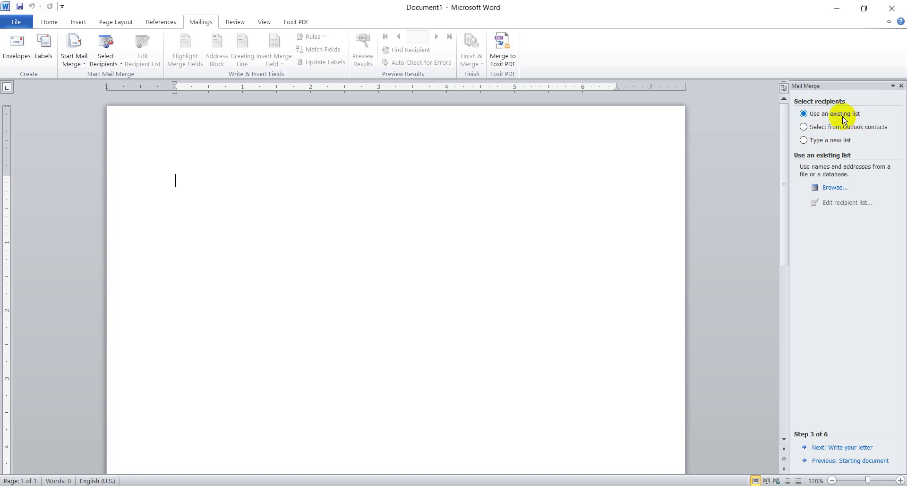
# - Switch recipients from Outlook contacts to Type a new list and create a new address list
pyautogui.click(805, 129)
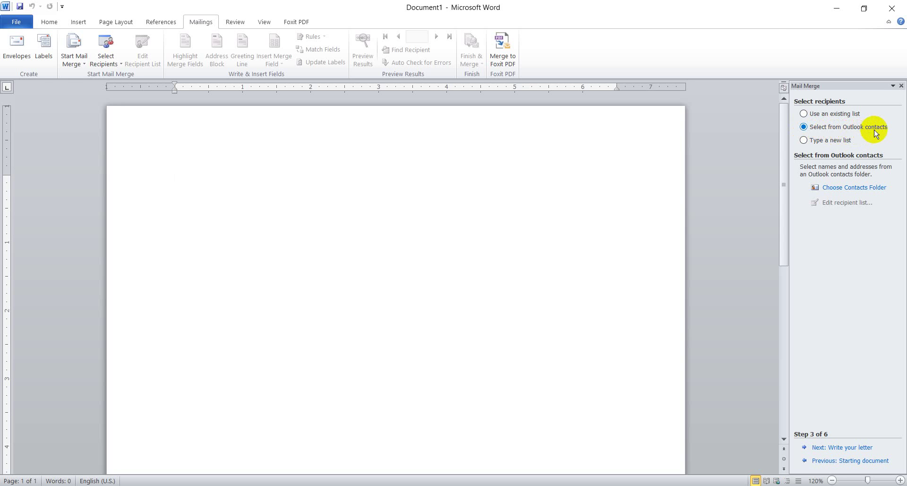
pyautogui.click(803, 141)
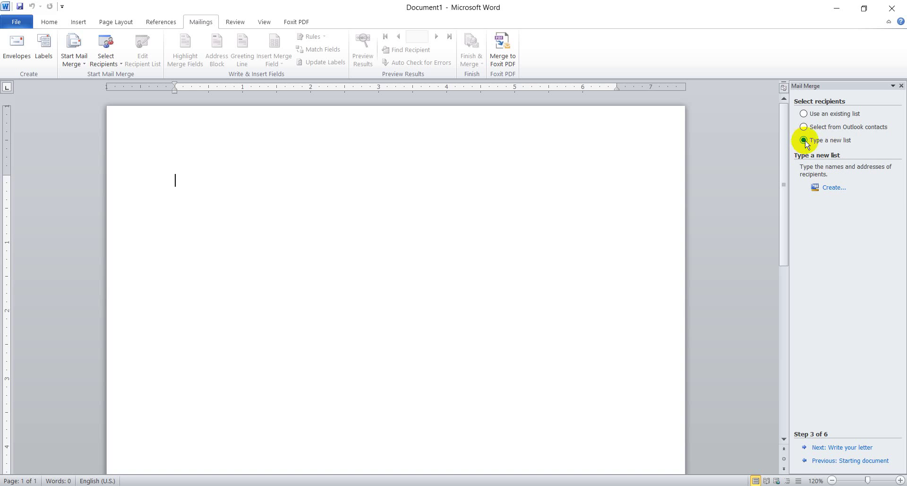
pyautogui.click(831, 189)
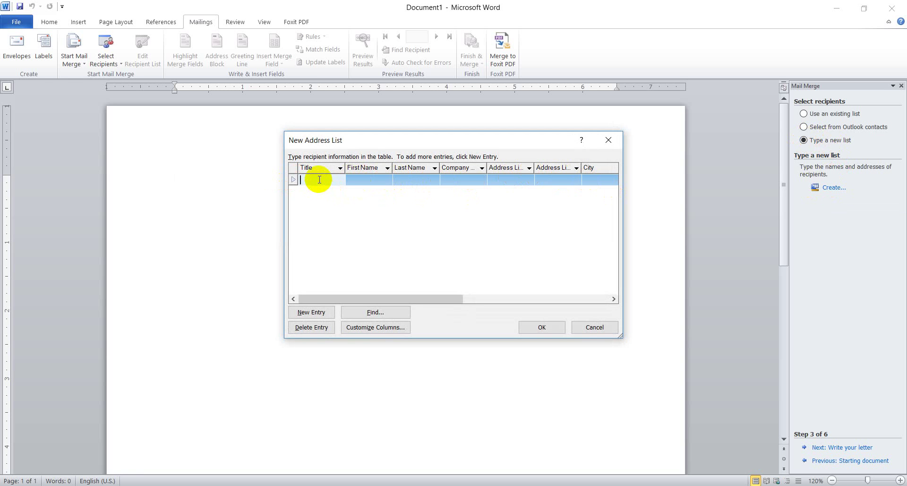
# - Enter the first recipient's title 'Mr.' and their first and last name
pyautogui.write('Mr.')
pyautogui.press('Tab')
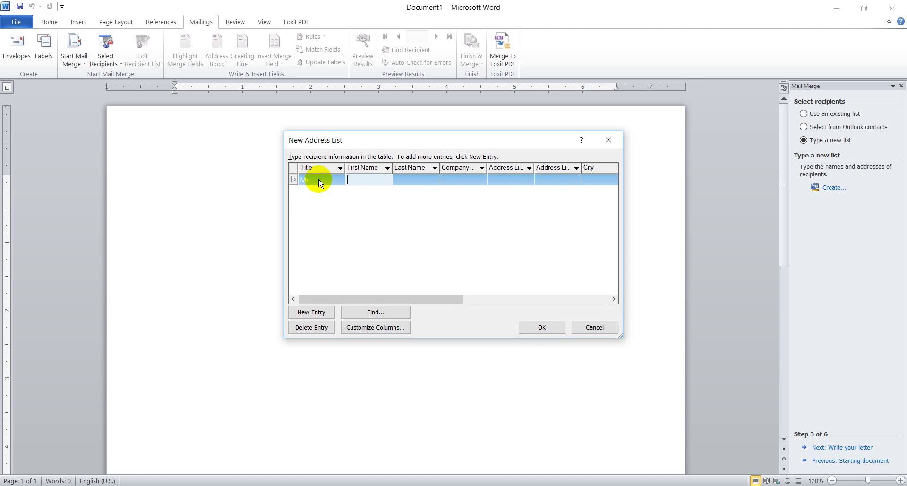
pyautogui.write('Hailu')
pyautogui.press('Tab')
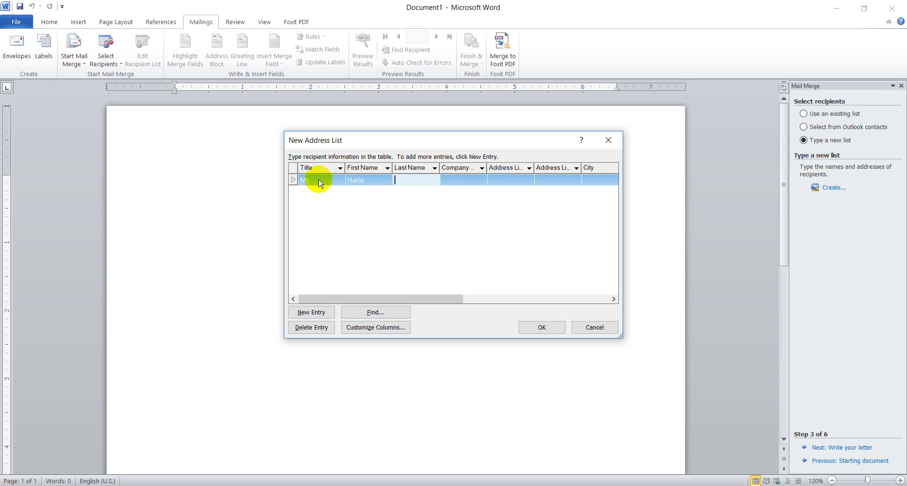
pyautogui.write('Tsegaye')
pyautogui.press('Tab')
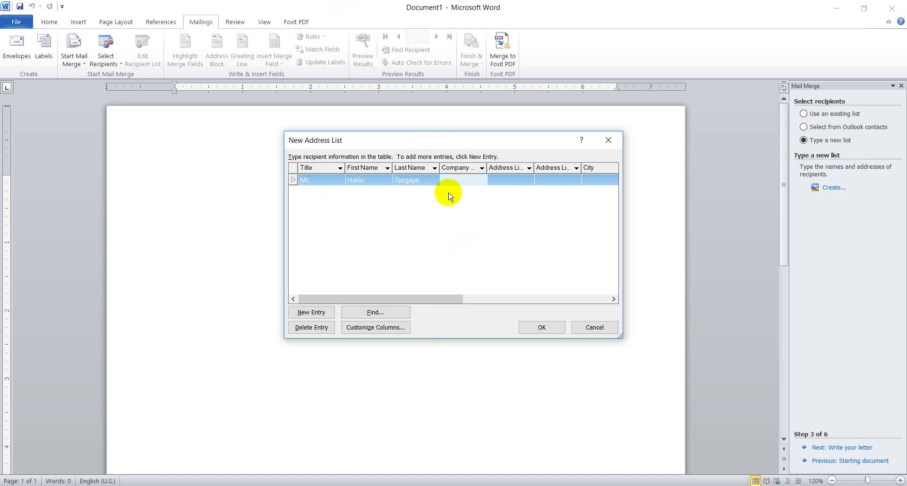
# - Fill in the recipient's city, state and country, then add a blank second entry
pyautogui.click(510, 180)
pyautogui.click(551, 179)
pyautogui.click(589, 180)
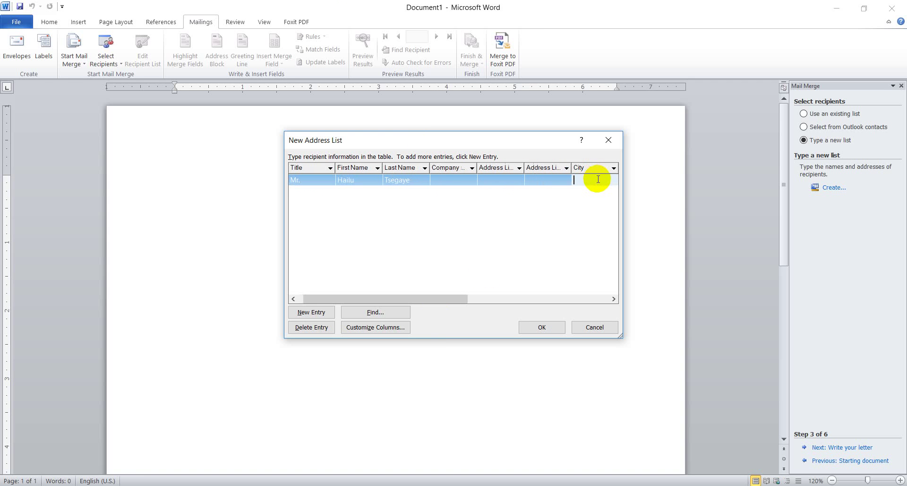
pyautogui.write('Addi')
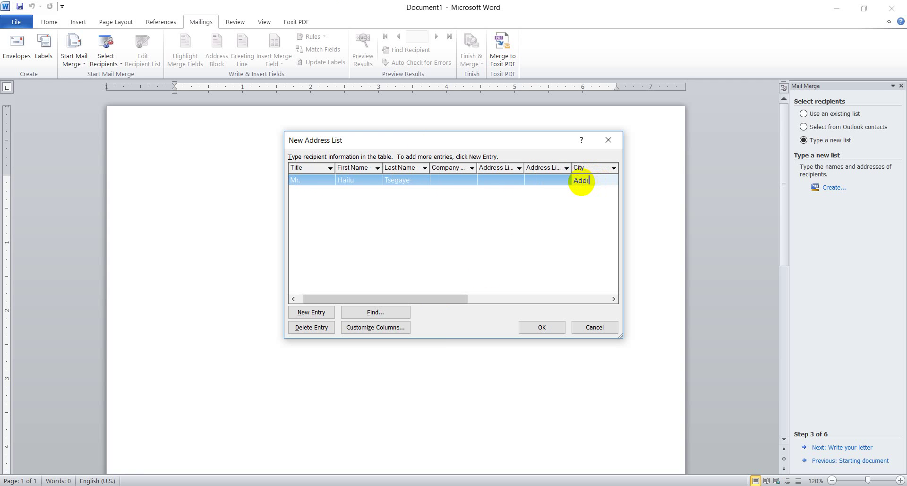
pyautogui.write('s An')
pyautogui.write('baba')
pyautogui.press('Tab')
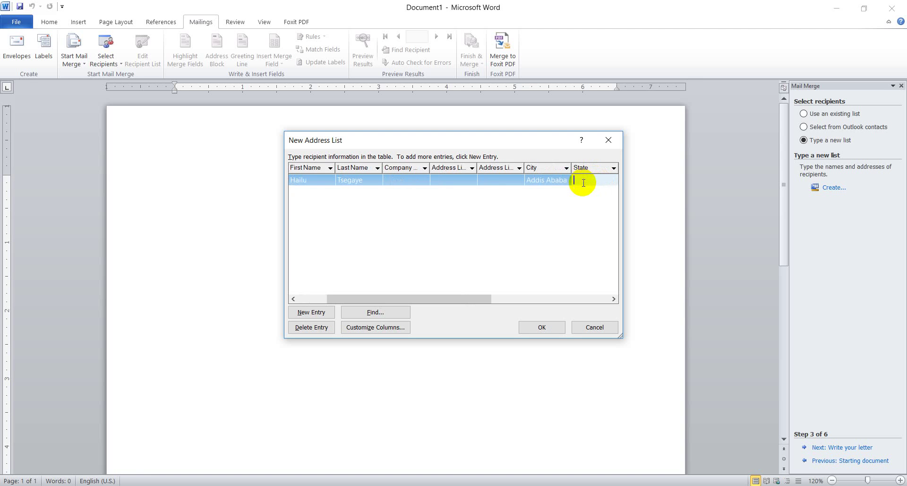
pyautogui.write('Shewa')
pyautogui.press('Tab')
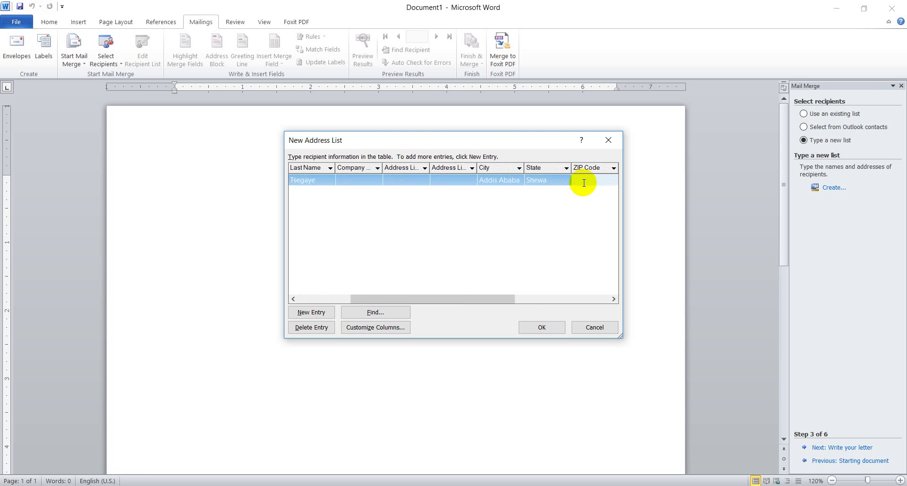
pyautogui.press('Tab')
pyautogui.write('Ethiopia')
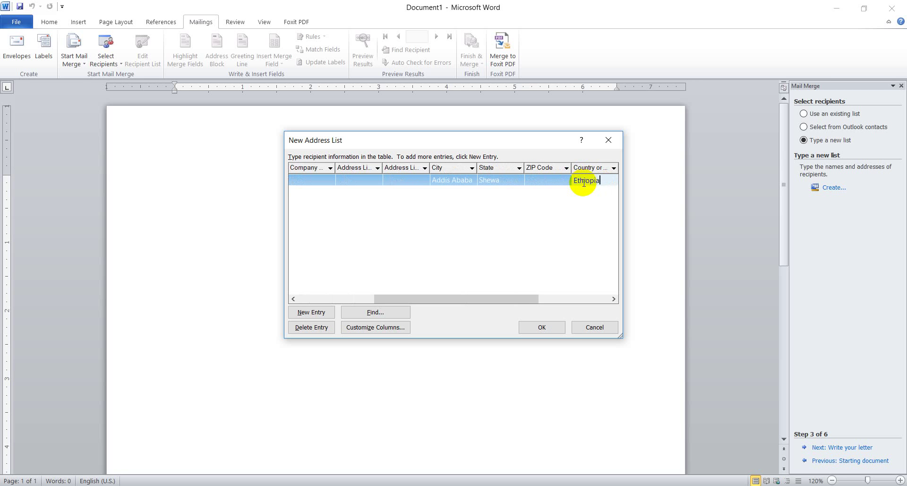
pyautogui.moveTo(498, 297); pyautogui.dragTo(365, 281)
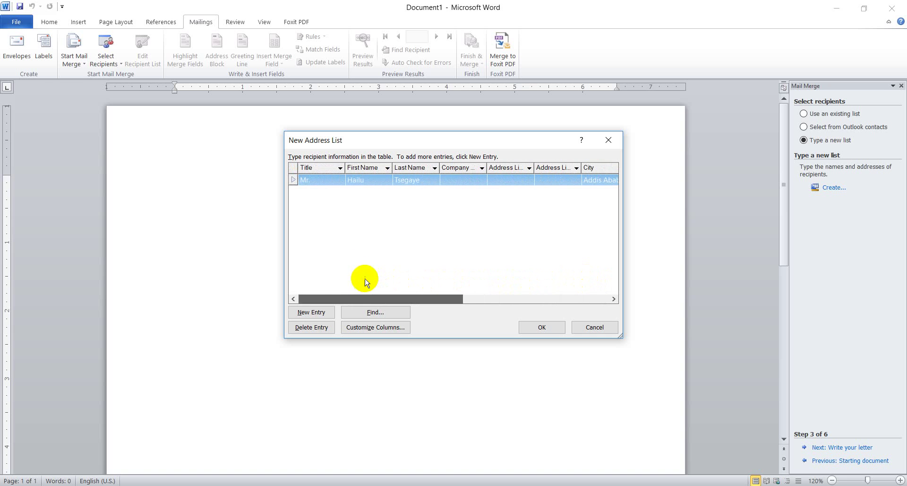
pyautogui.click(309, 313)
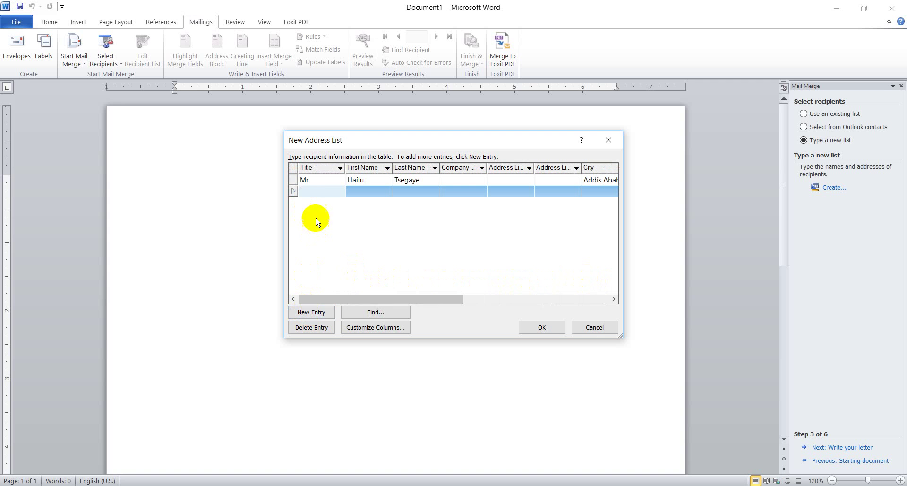
# - Cancel the New Address List dialog, discarding the typed entries
pyautogui.click(309, 187)
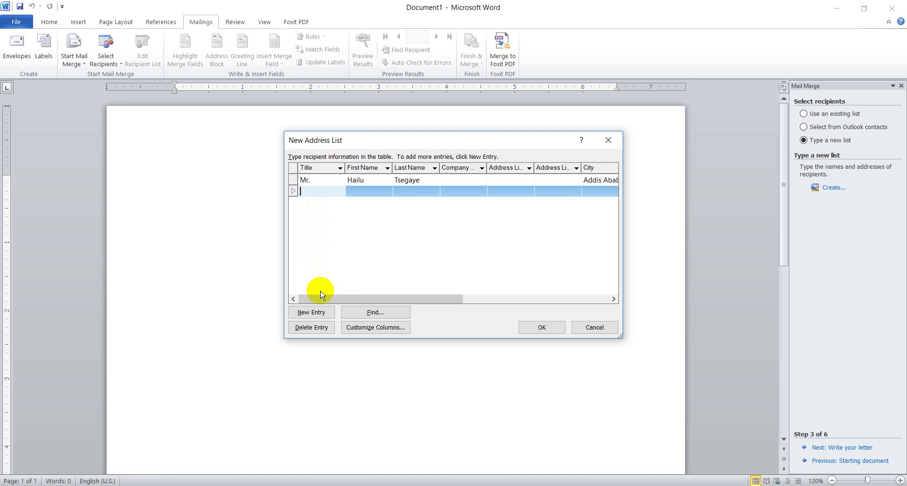
pyautogui.click(595, 328)
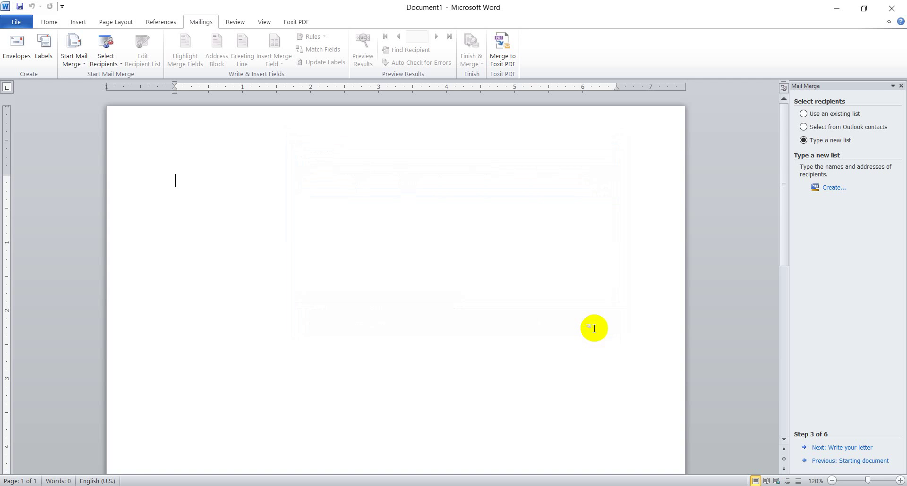
# - Choose Use an existing list and browse to the Documents folder for the recipient file
pyautogui.click(803, 114)
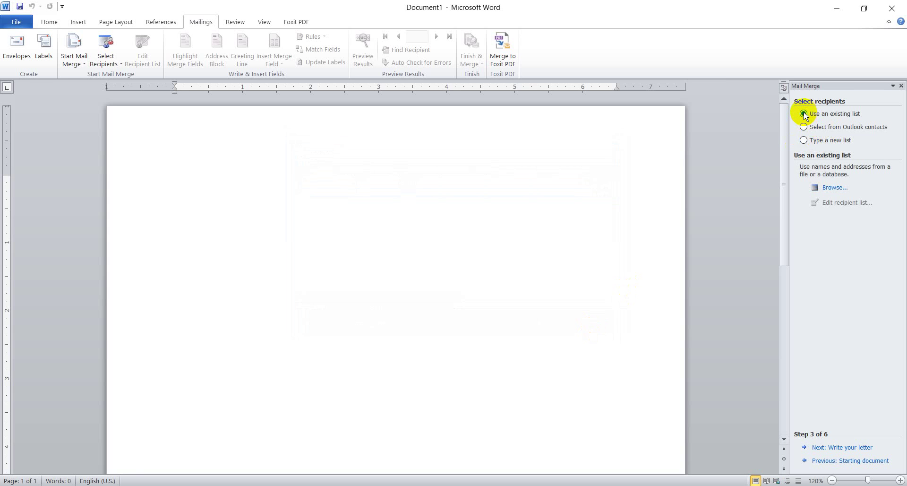
pyautogui.click(834, 189)
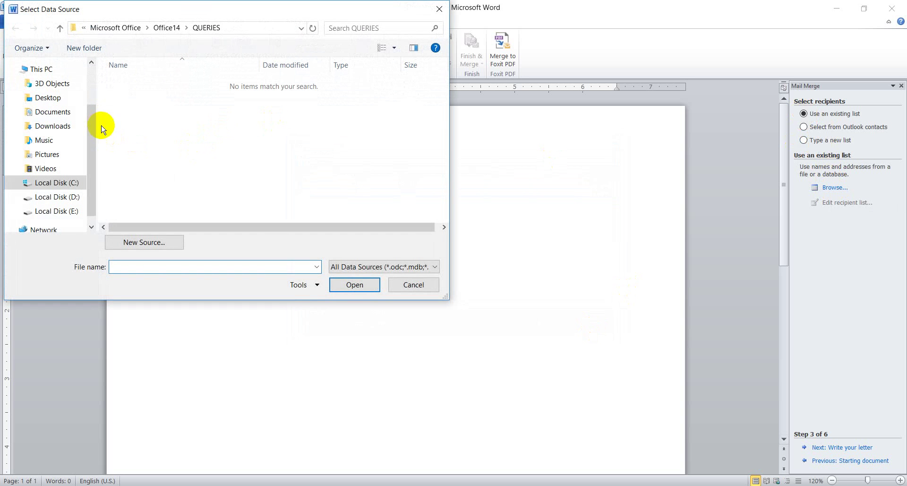
pyautogui.moveTo(91, 156); pyautogui.dragTo(97, 180)
pyautogui.scroll(2, 72, 144)
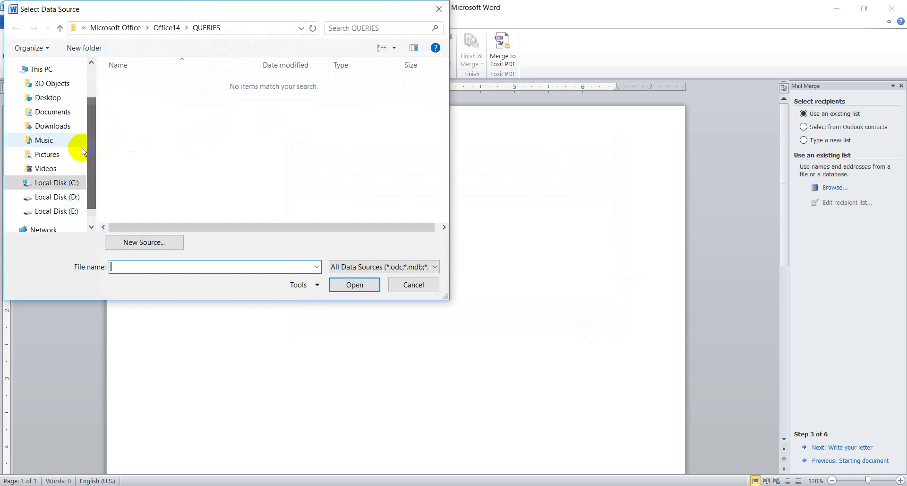
pyautogui.click(53, 112)
pyautogui.scroll(-1, 134, 141)
pyautogui.click(142, 163)
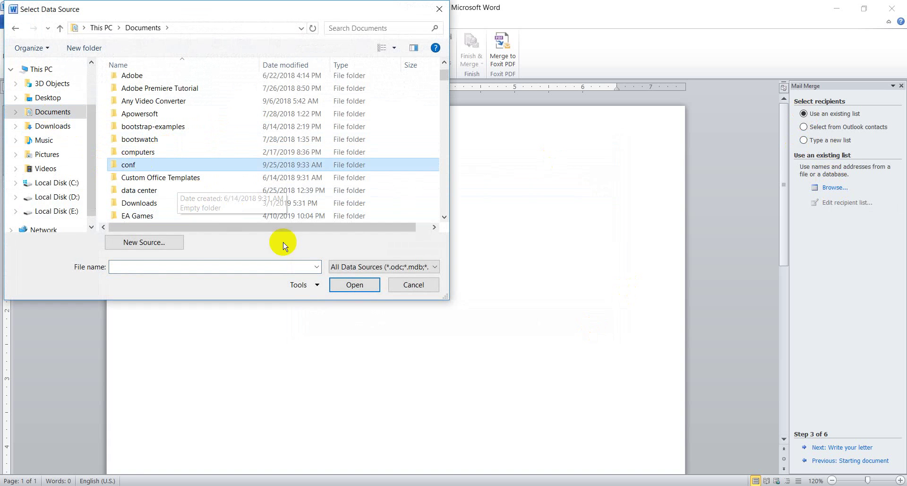
# - Filter the file list to Excel Files and open Contact.xlsx as the data source
pyautogui.click(344, 266)
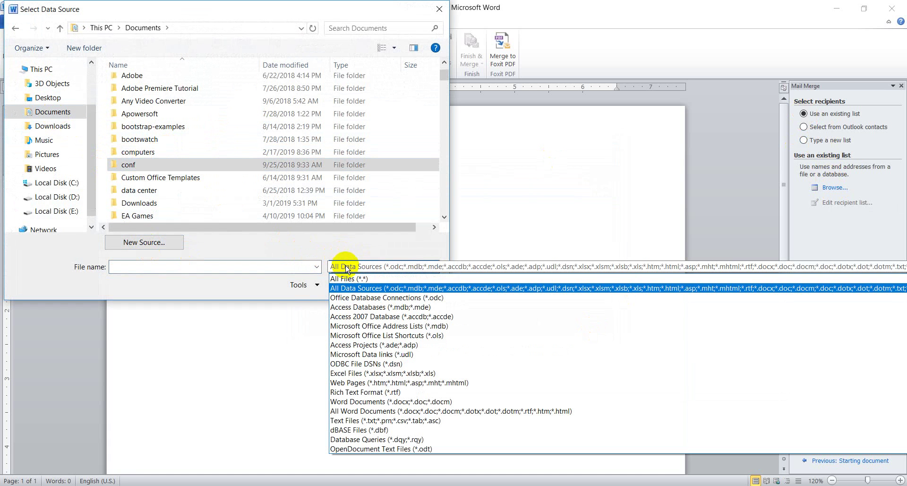
pyautogui.click(369, 373)
pyautogui.scroll(-4, 146, 175)
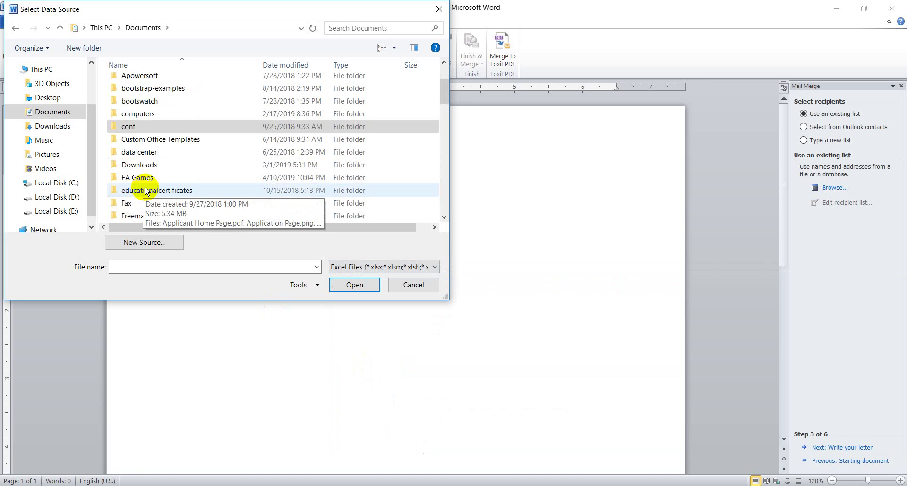
pyautogui.scroll(-10, 141, 179)
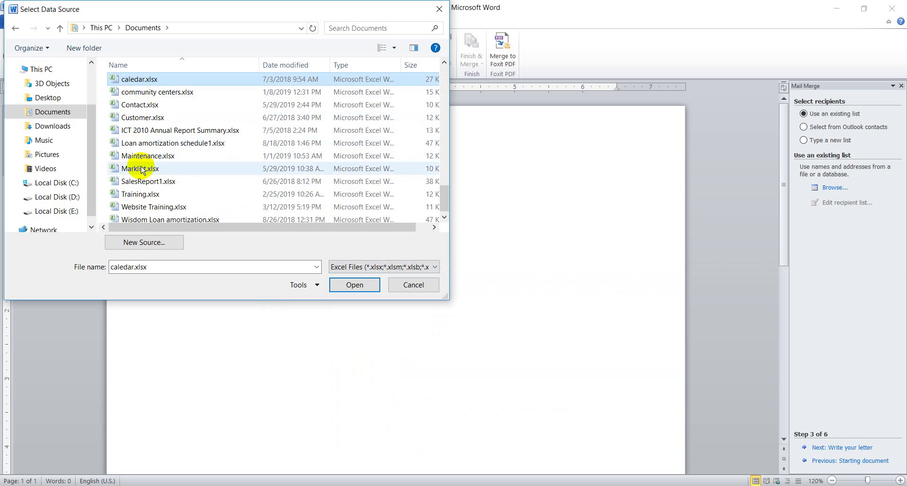
pyautogui.click(142, 106)
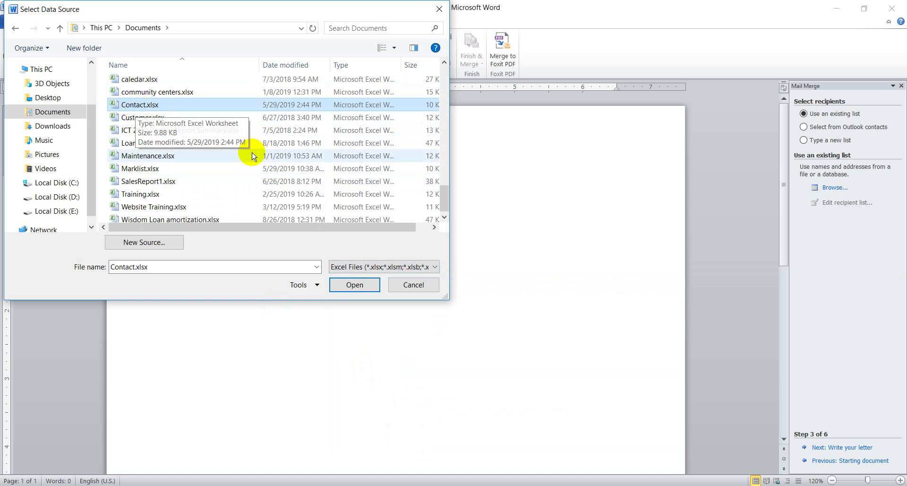
pyautogui.click(350, 286)
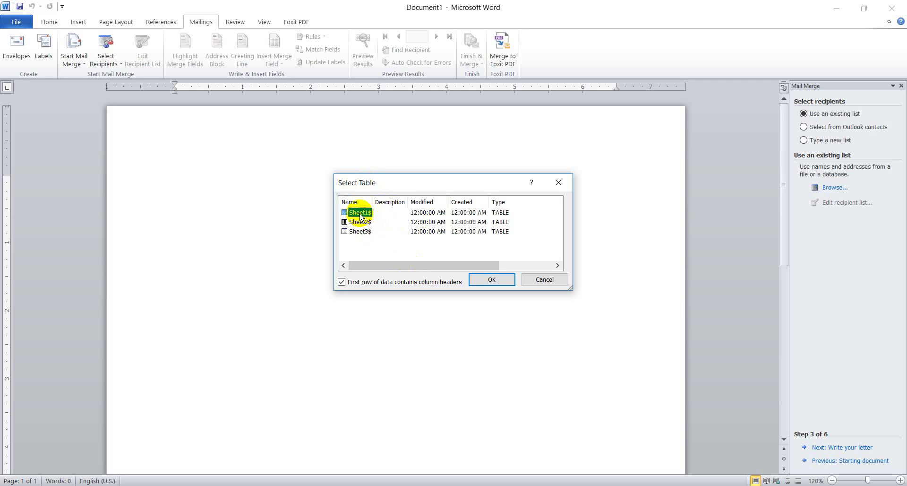
# - Accept Sheet1$ of Contact.xlsx as the recipient table
pyautogui.click(491, 281)
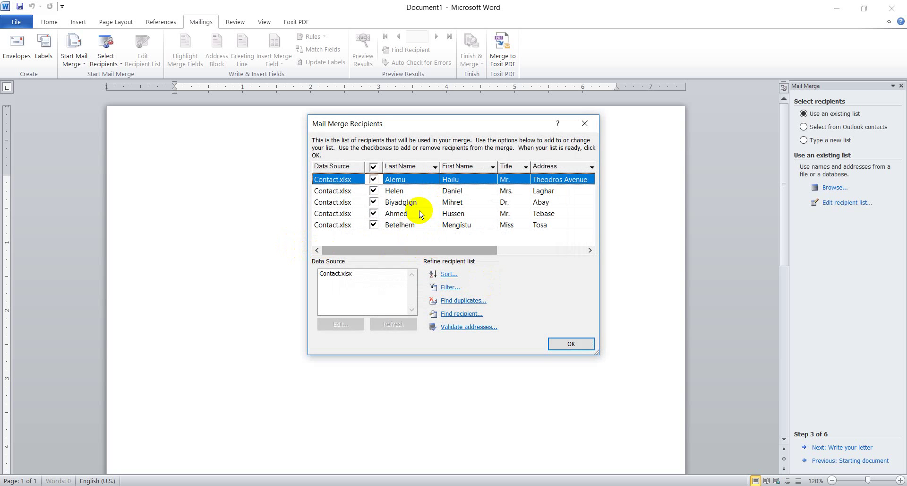
pyautogui.moveTo(414, 256); pyautogui.dragTo(516, 249)
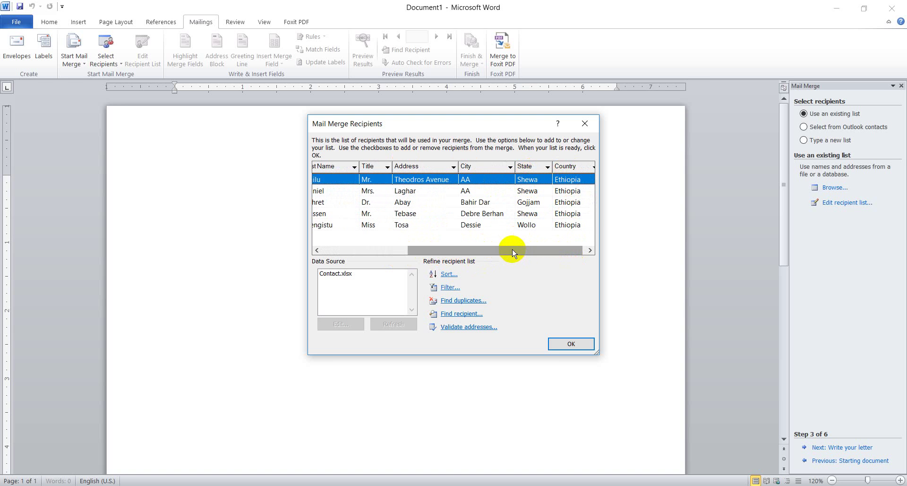
pyautogui.moveTo(513, 252); pyautogui.dragTo(405, 246)
pyautogui.click(374, 167)
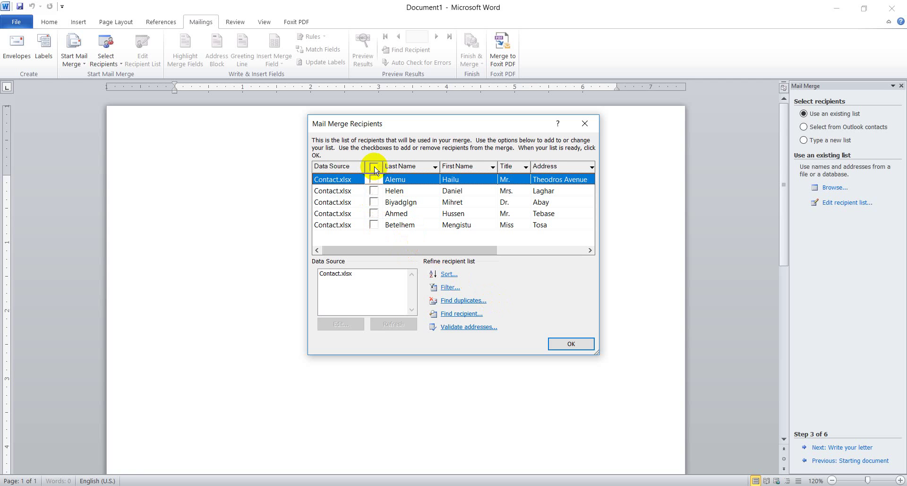
pyautogui.click(374, 225)
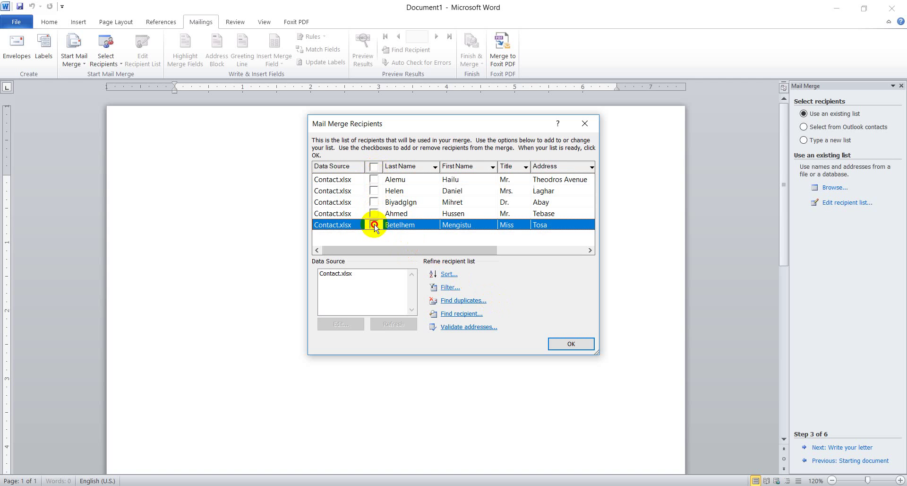
pyautogui.click(374, 214)
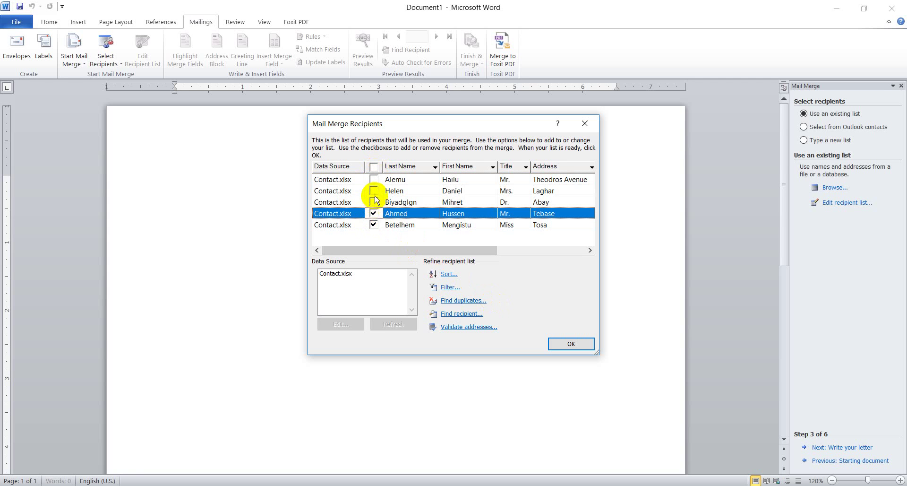
pyautogui.click(373, 191)
pyautogui.click(374, 180)
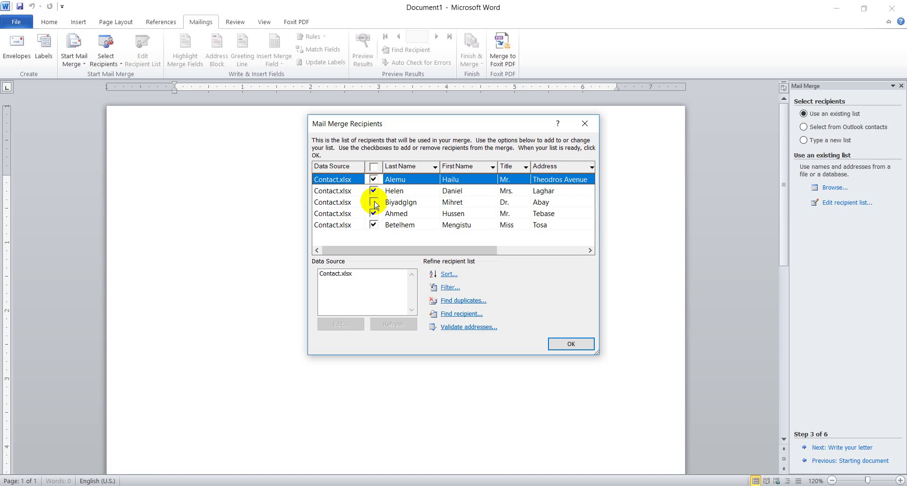
pyautogui.click(373, 166)
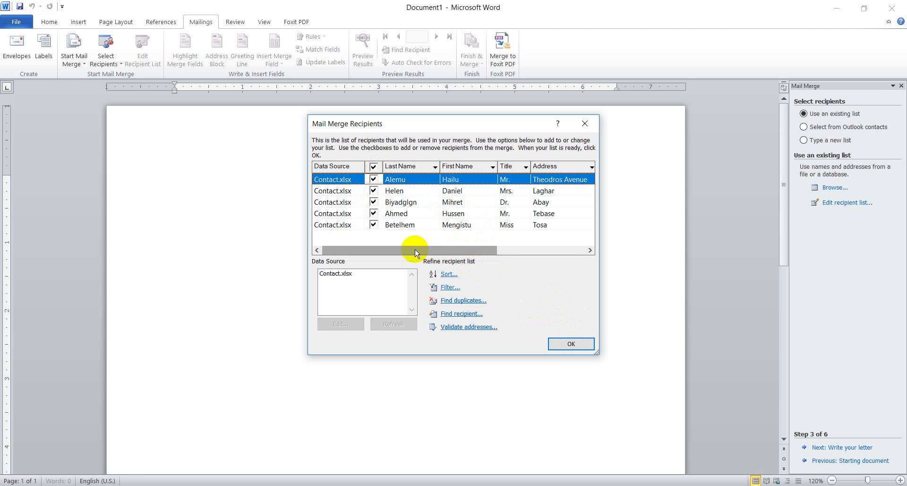
pyautogui.moveTo(415, 250); pyautogui.dragTo(448, 252)
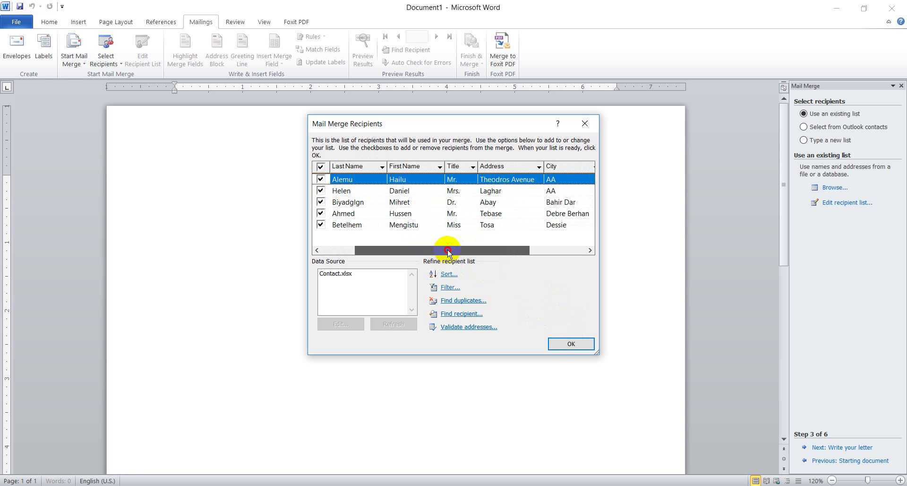
pyautogui.moveTo(448, 251); pyautogui.dragTo(449, 252)
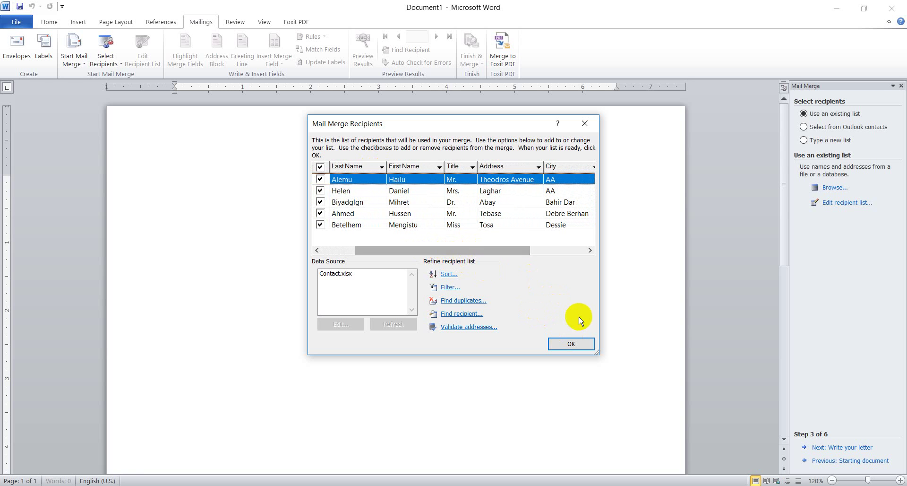
# - Confirm the Contact.xlsx recipients and advance the wizard to Step 4, Write your letter
pyautogui.click(569, 346)
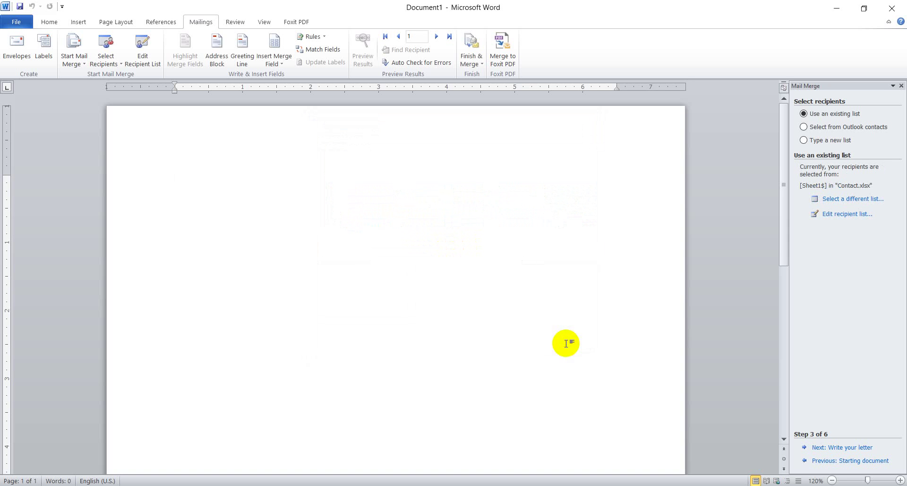
pyautogui.click(850, 448)
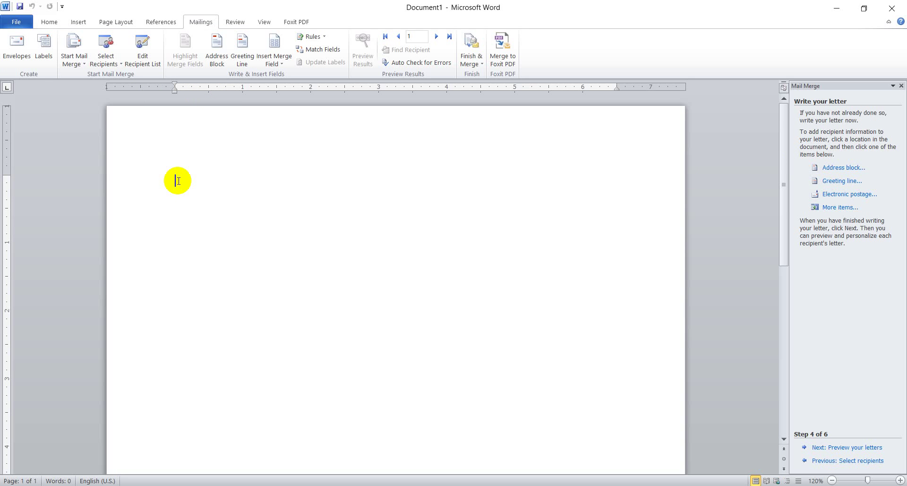
# - In Insert Address Block, go through the recipient name formats and settle on 'Mr. Josh Q. Randall Jr.'
pyautogui.click(219, 64)
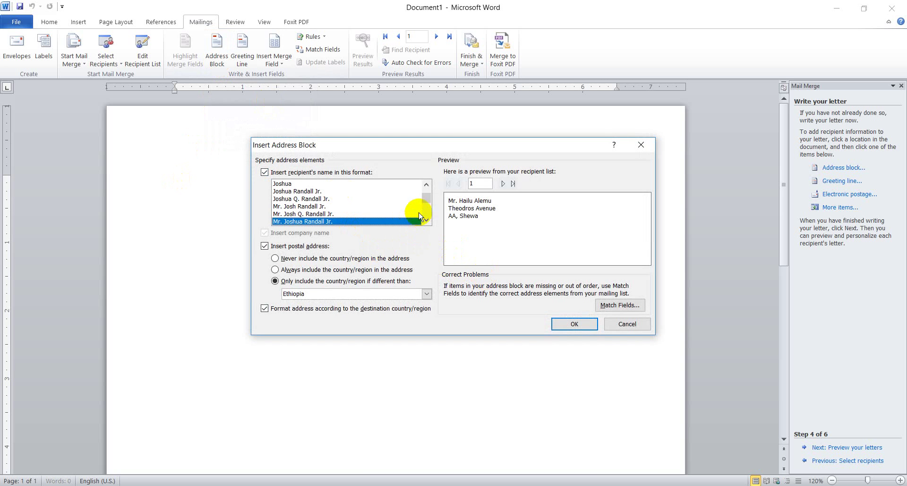
pyautogui.moveTo(426, 199)
pyautogui.mouseDown()
pyautogui.moveTo(427, 212)
pyautogui.moveTo(429, 194)
pyautogui.mouseUp()
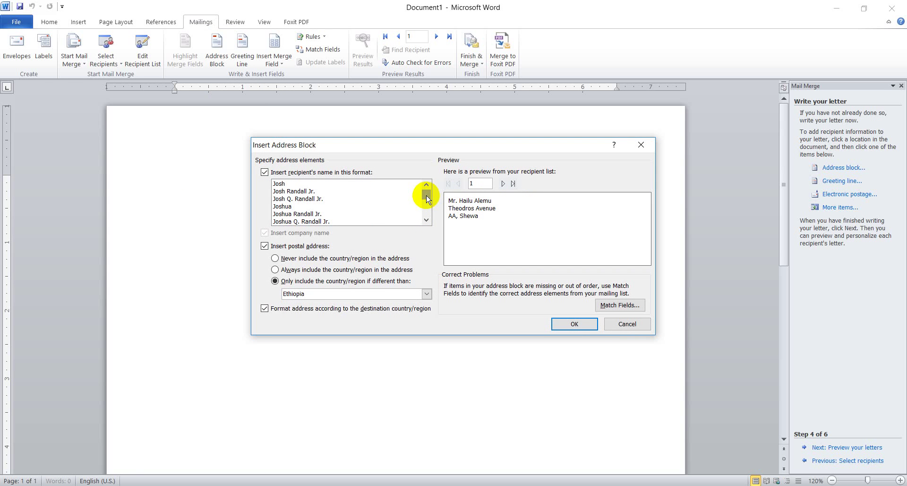
pyautogui.click(280, 184)
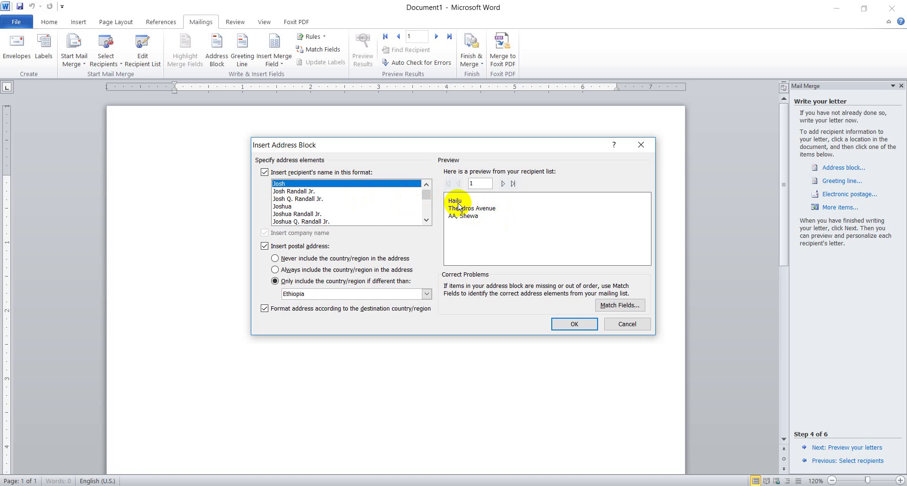
pyautogui.click(289, 191)
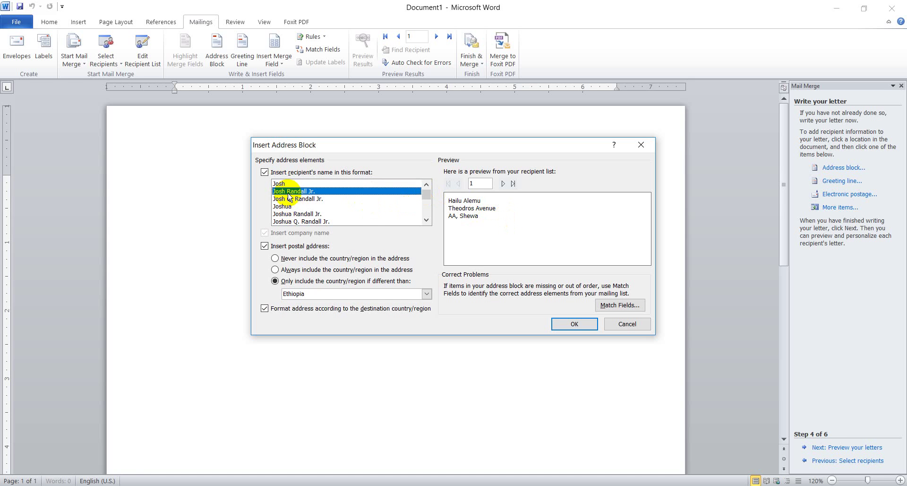
pyautogui.click(287, 199)
pyautogui.click(286, 207)
pyautogui.click(290, 214)
pyautogui.click(291, 221)
pyautogui.click(295, 221)
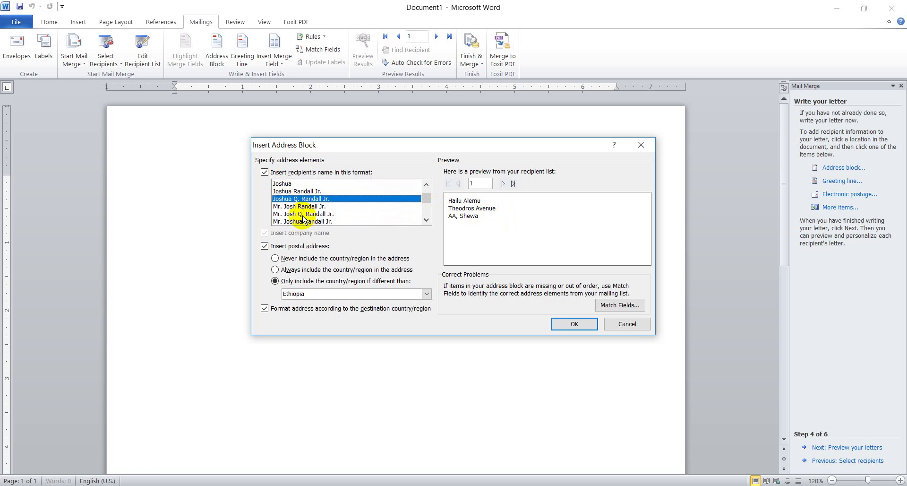
pyautogui.click(303, 222)
pyautogui.click(302, 222)
pyautogui.click(302, 215)
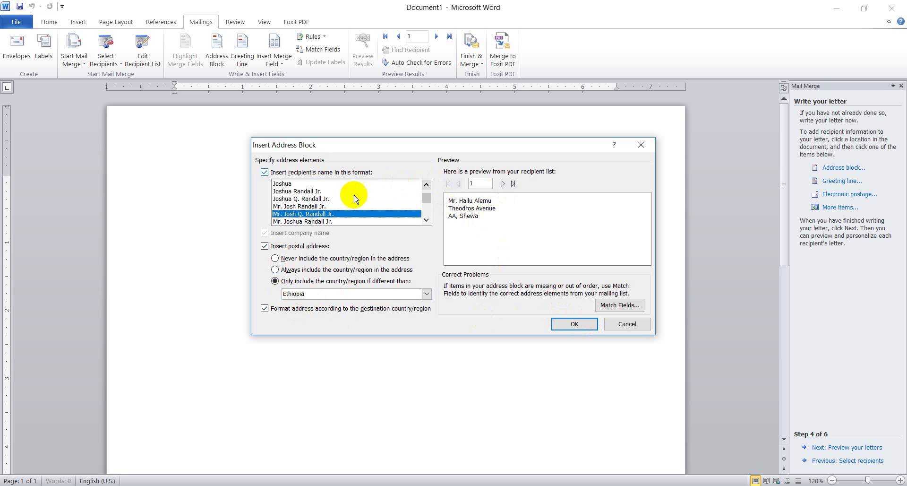
# - Advance the address block preview past the second and fourth entries to recipient record 5
pyautogui.click(475, 183)
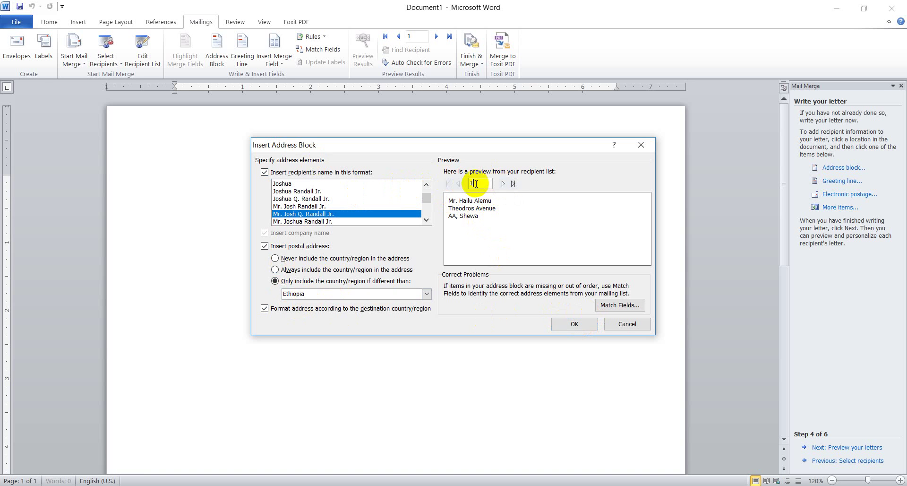
pyautogui.click(503, 184)
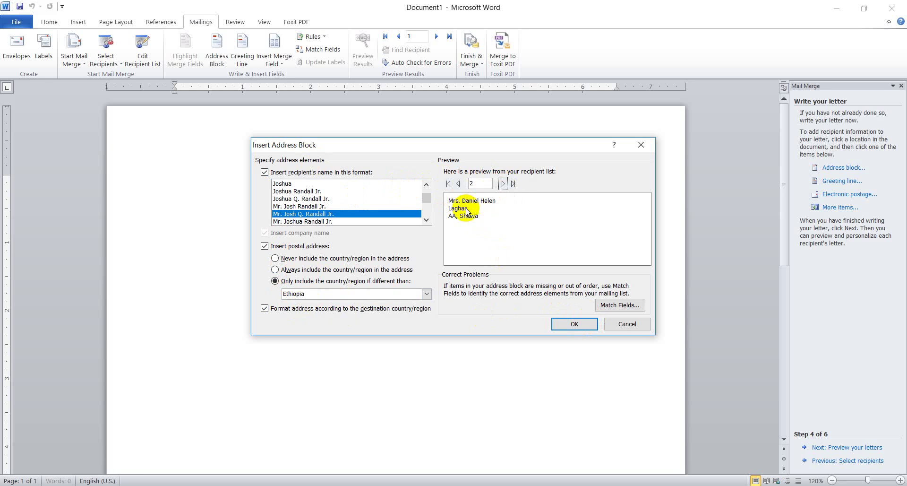
pyautogui.click(503, 184)
pyautogui.click(504, 185)
pyautogui.click(503, 184)
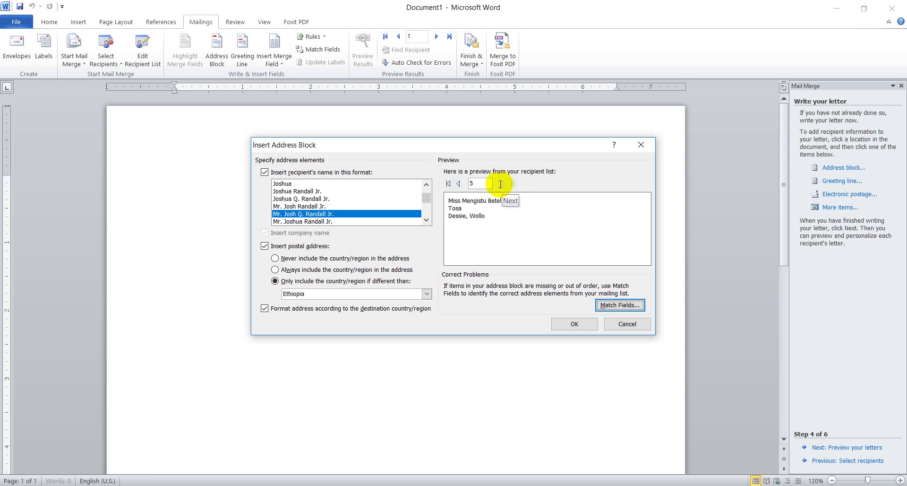
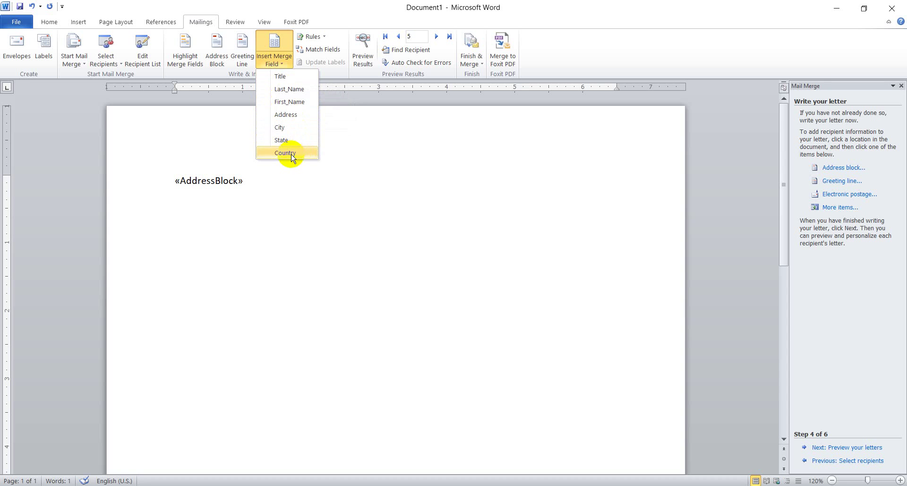
# - Add a new line below «AddressBlock» and bring up the Insert Greeting Line dialog
pyautogui.click(256, 182)
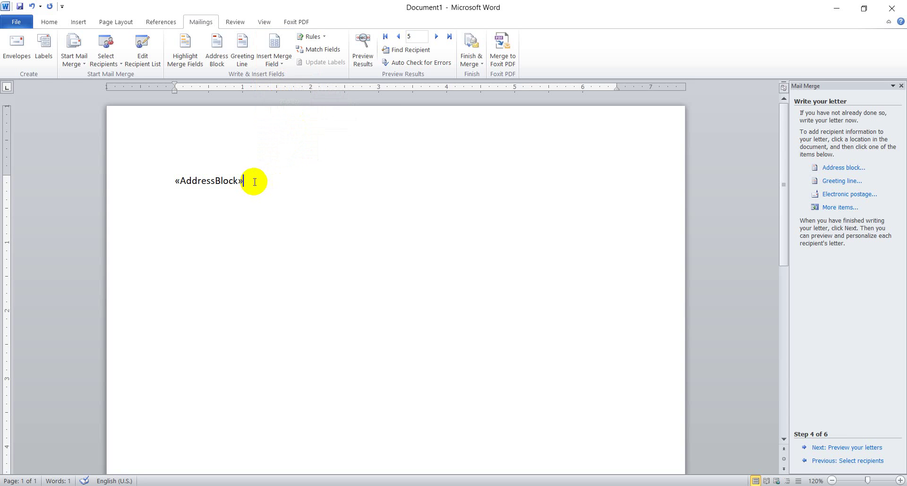
pyautogui.press('Return')
pyautogui.click(840, 186)
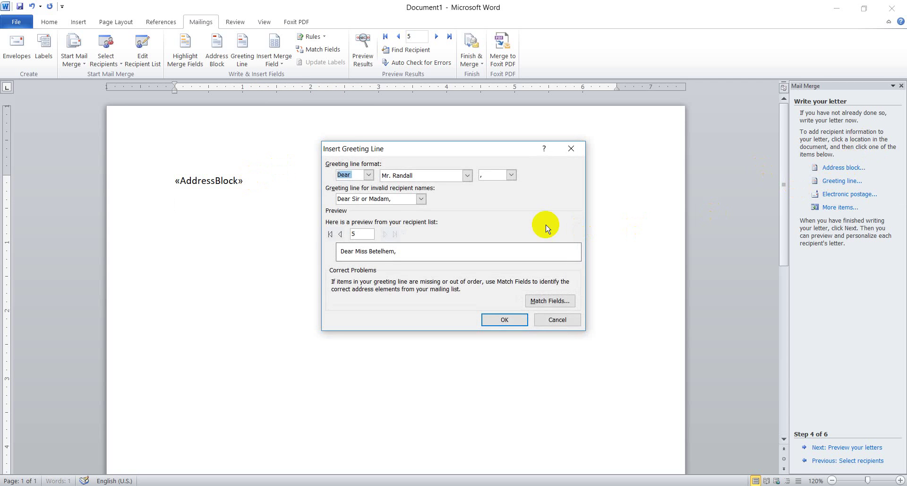
# - Try 'Hello' as the salutation and keep the 'Mr. Randall' title-and-surname format
pyautogui.click(356, 174)
pyautogui.moveTo(357, 174); pyautogui.dragTo(335, 175)
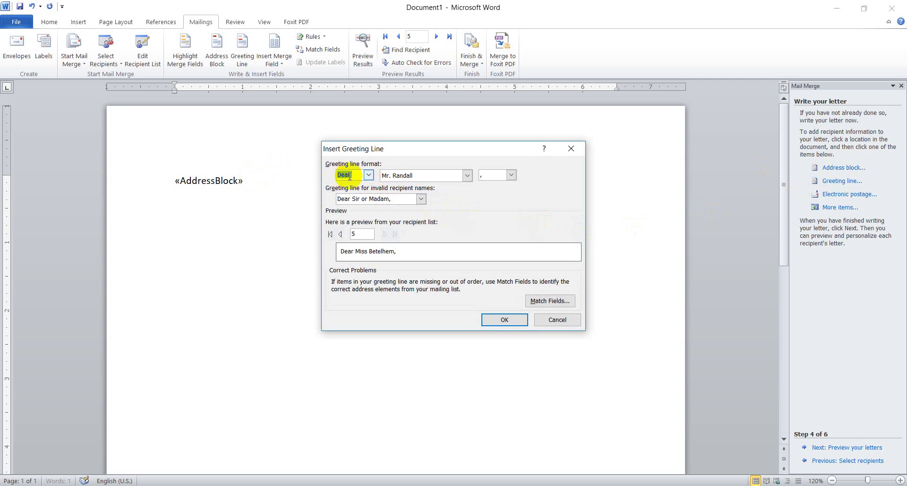
pyautogui.click(353, 174)
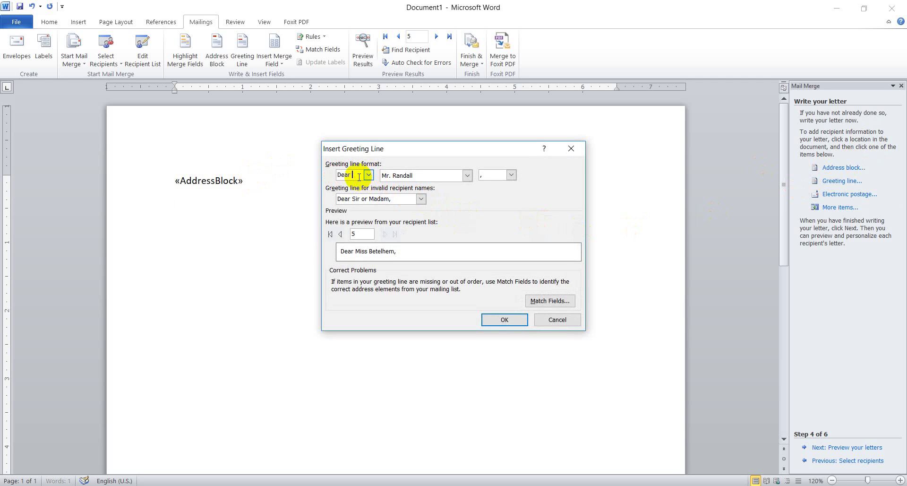
pyautogui.moveTo(359, 176); pyautogui.dragTo(331, 175)
pyautogui.write('Hello')
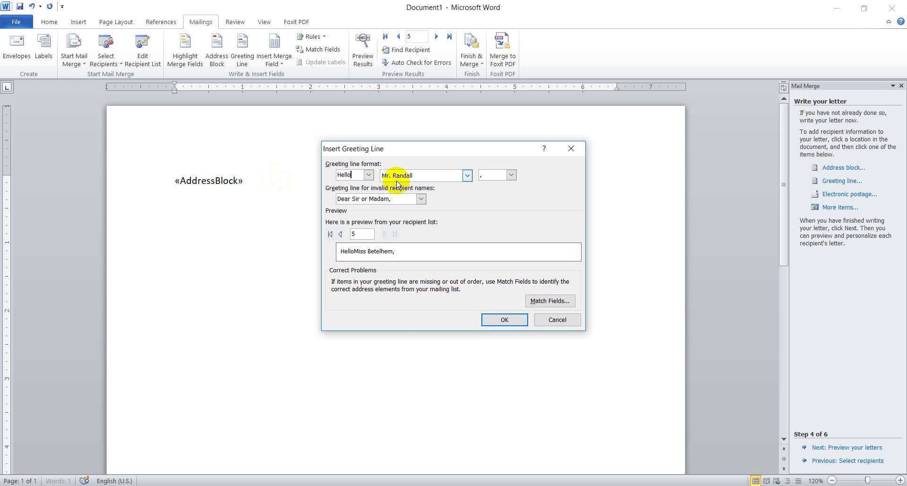
pyautogui.click(462, 177)
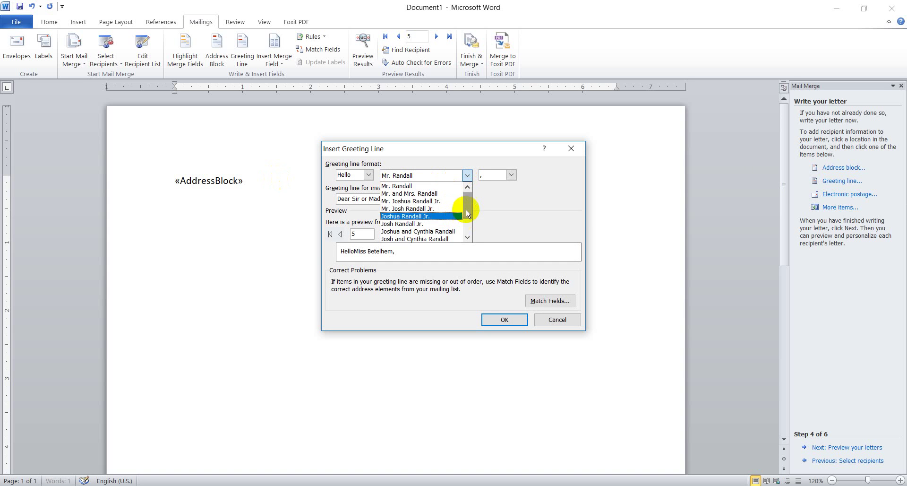
pyautogui.scroll(-1, 465, 196)
pyautogui.scroll(1, 462, 213)
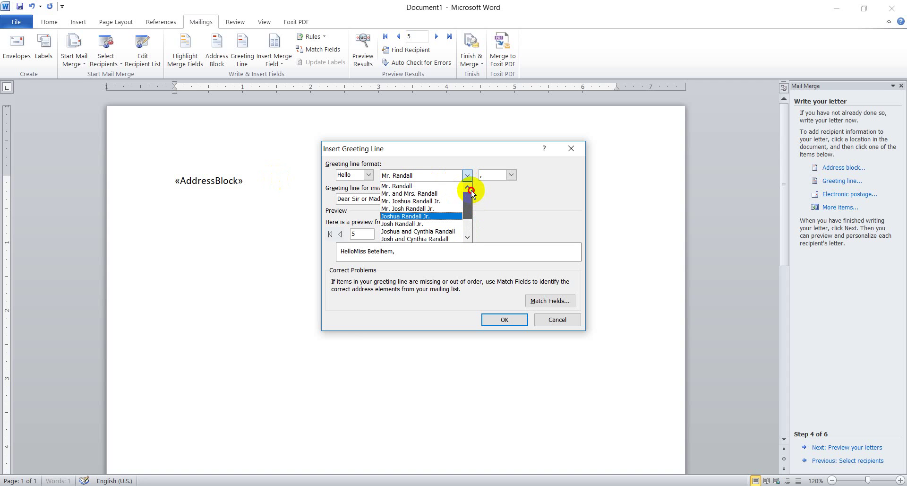
pyautogui.moveTo(471, 191)
pyautogui.mouseDown()
pyautogui.moveTo(471, 216)
pyautogui.moveTo(470, 196)
pyautogui.mouseUp()
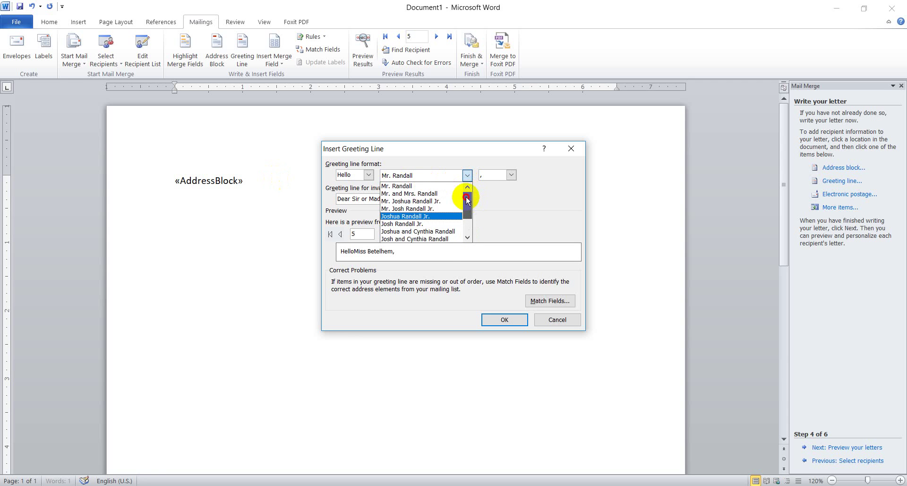
pyautogui.click(403, 187)
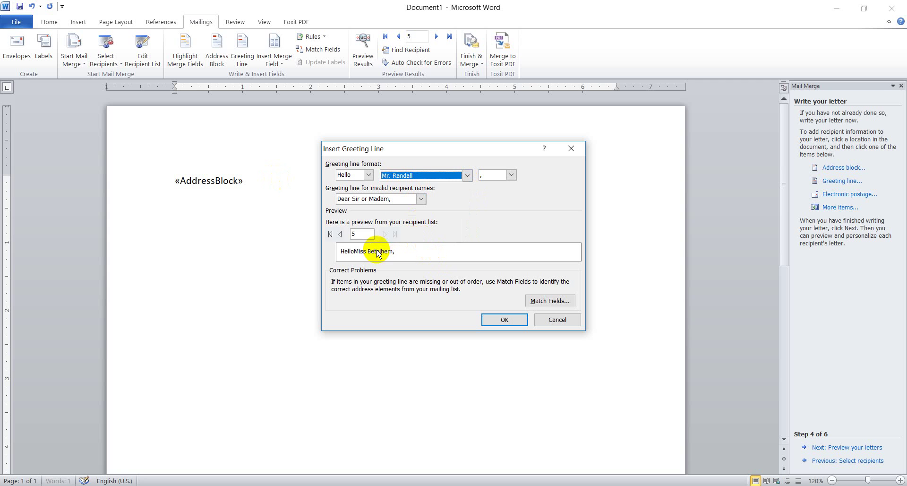
# - Preview the greeting for several recipients and change the salutation back to 'Dear'
pyautogui.click(339, 236)
pyautogui.click(340, 236)
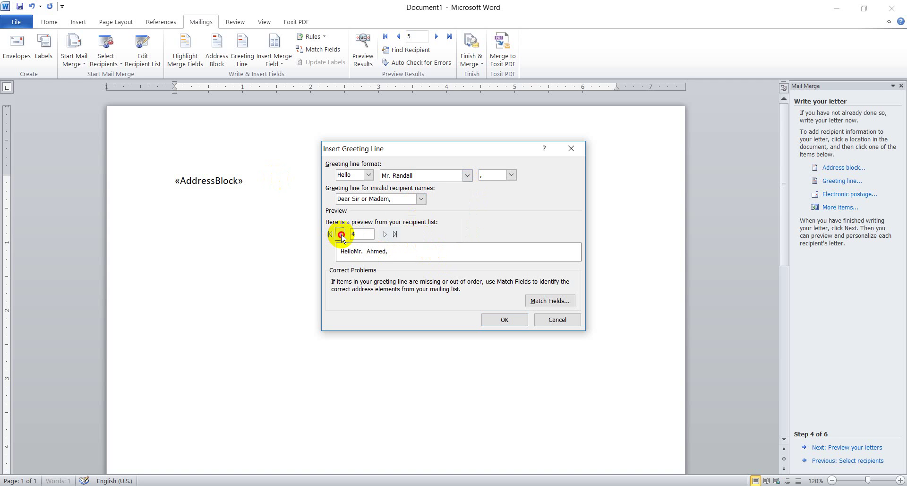
pyautogui.click(341, 237)
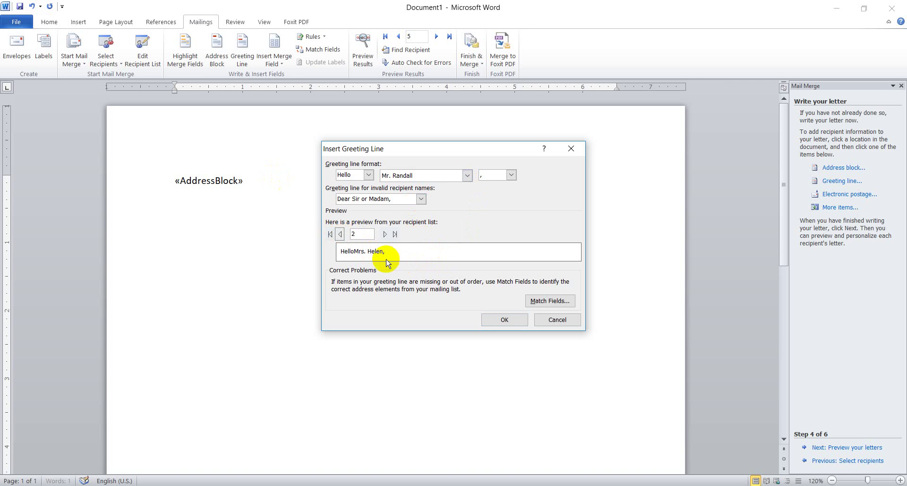
pyautogui.click(340, 235)
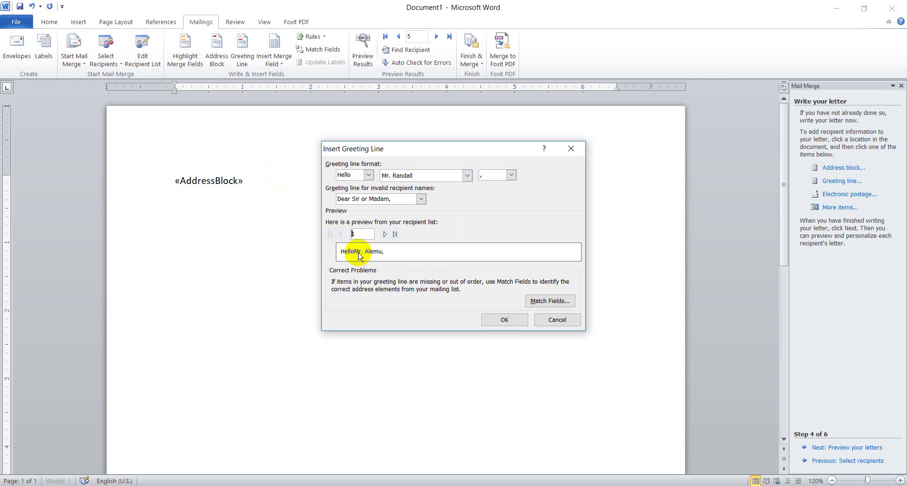
pyautogui.click(355, 175)
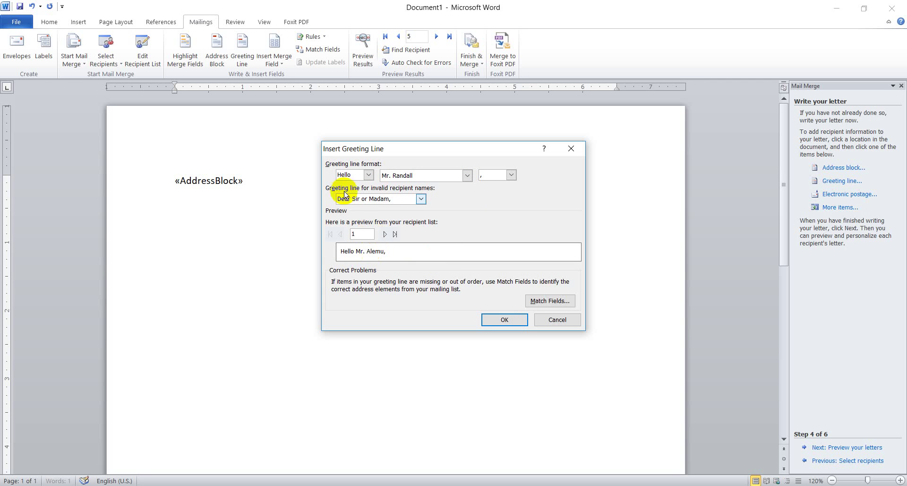
pyautogui.moveTo(353, 175); pyautogui.dragTo(305, 179)
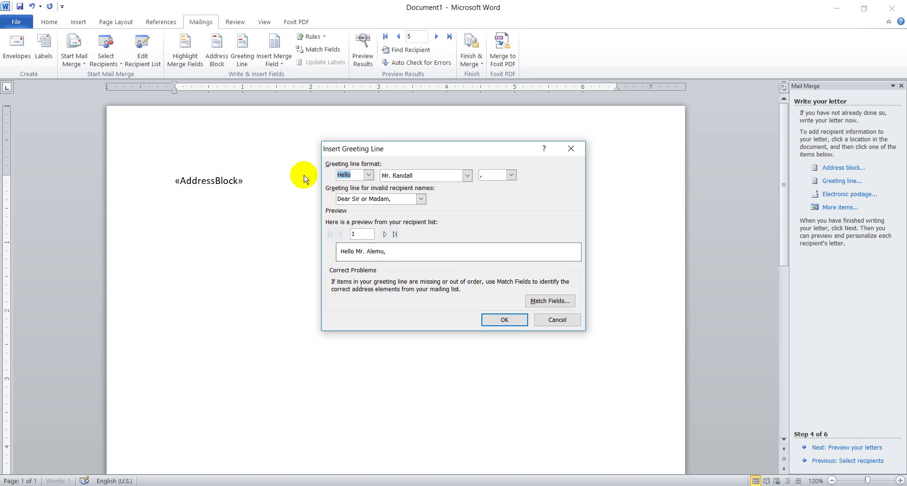
pyautogui.write('Dear')
pyautogui.click(385, 234)
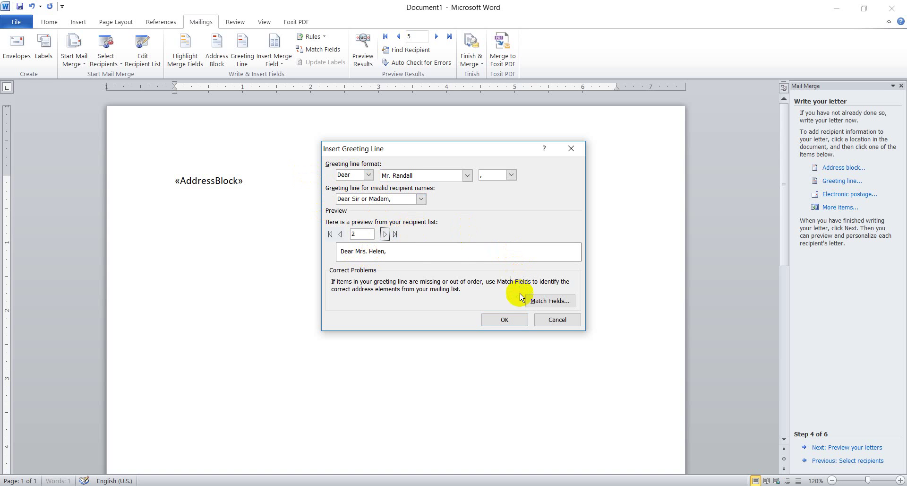
# - Keep 'Dear Sir or Madam,' for invalid recipient names and insert the greeting line
pyautogui.click(420, 199)
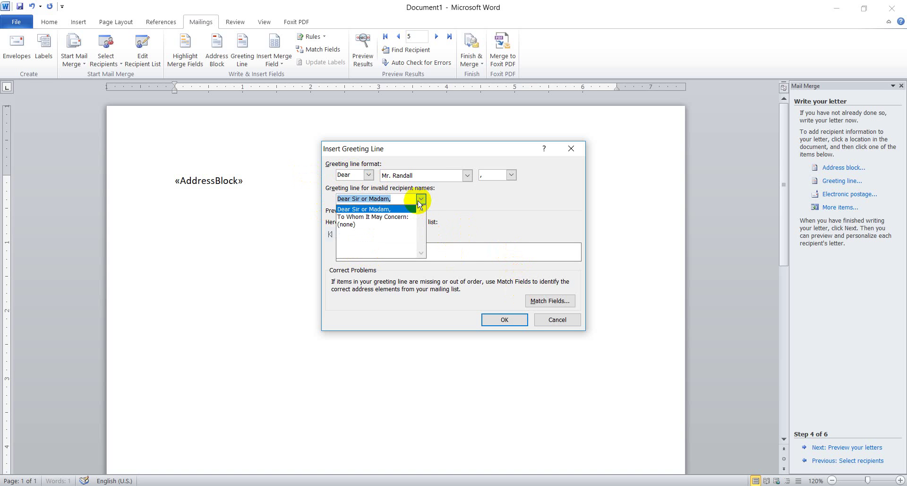
pyautogui.click(418, 202)
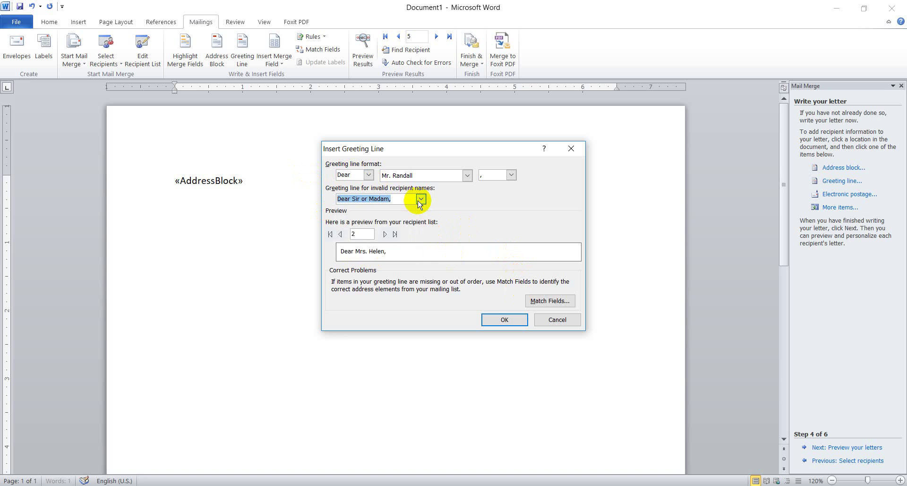
pyautogui.click(419, 200)
pyautogui.click(419, 201)
pyautogui.click(504, 320)
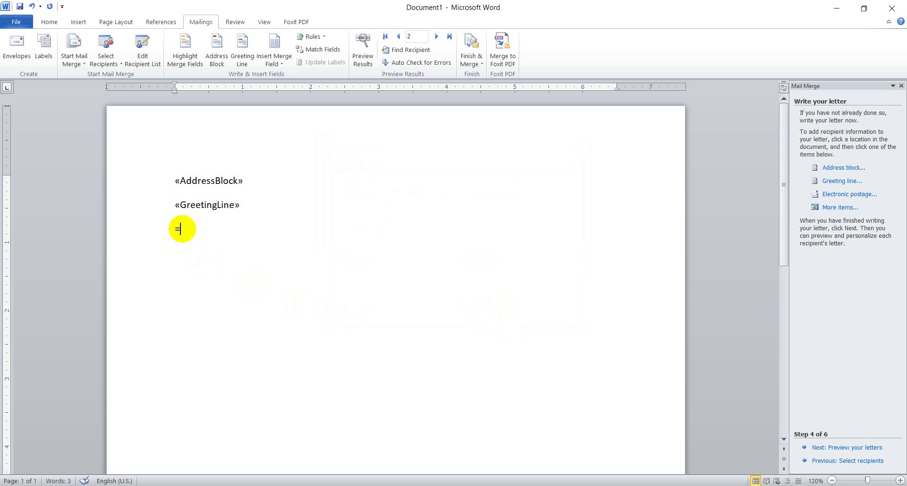
# - Enter =rand() below «GreetingLine» to generate three paragraphs of sample text
pyautogui.write('and(')
pyautogui.press('Return')
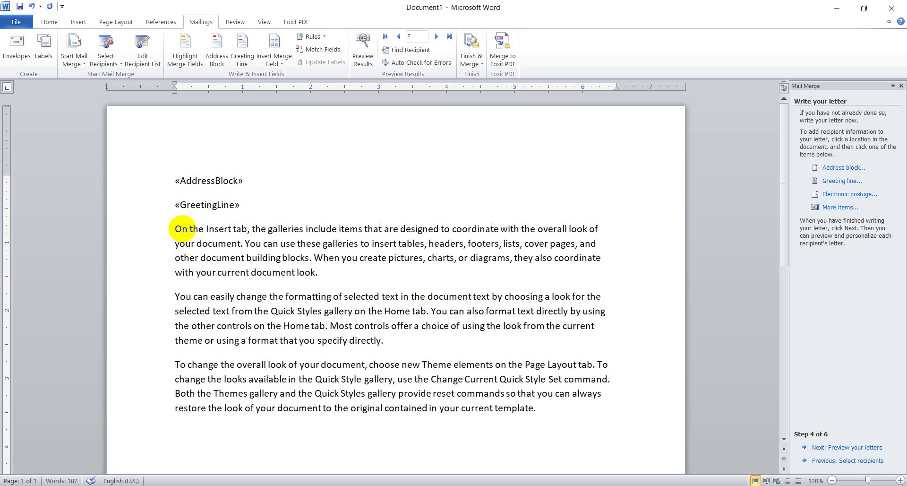
# - Justify the three sample body paragraphs
pyautogui.moveTo(151, 231); pyautogui.dragTo(166, 411)
pyautogui.click(49, 22)
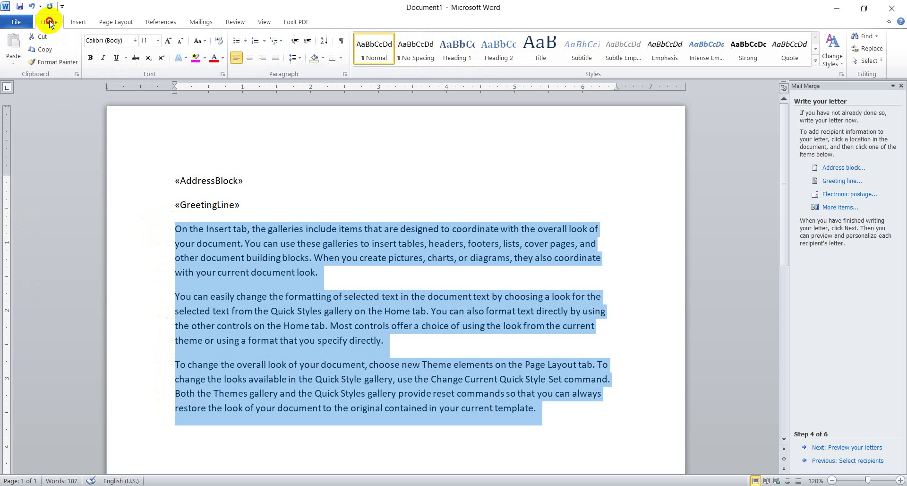
pyautogui.click(275, 57)
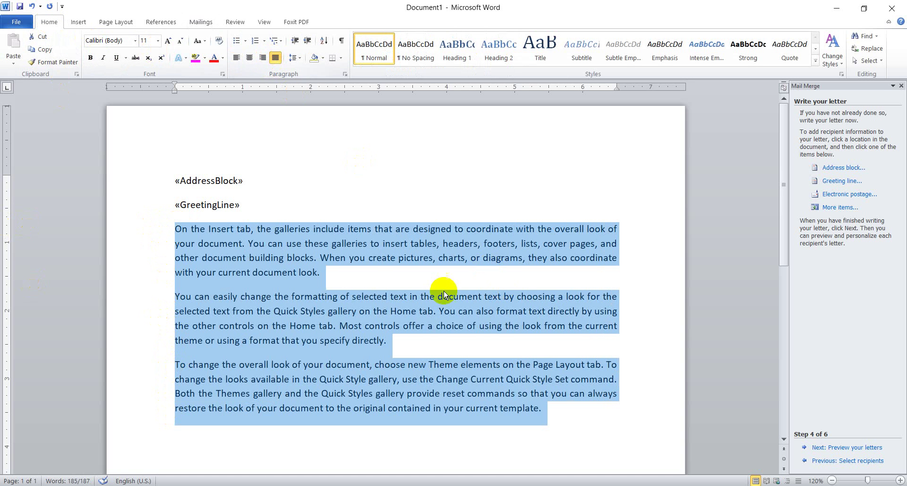
pyautogui.click(366, 278)
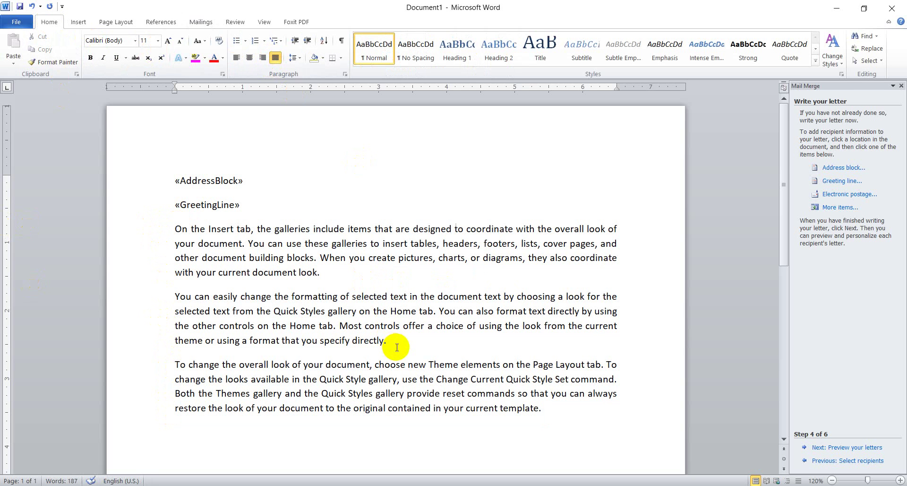
# - Add an empty paragraph after the last body paragraph ending 'template.'
pyautogui.moveTo(172, 229)
pyautogui.mouseDown()
pyautogui.moveTo(245, 243)
pyautogui.moveTo(458, 375)
pyautogui.moveTo(556, 405)
pyautogui.moveTo(290, 318)
pyautogui.moveTo(227, 240)
pyautogui.moveTo(175, 229)
pyautogui.mouseUp()
pyautogui.click(548, 407)
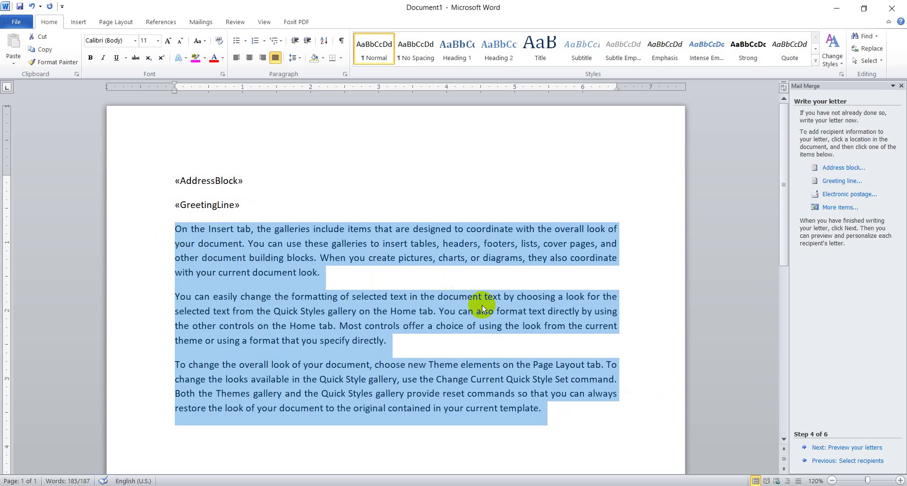
pyautogui.scroll(-3, 510, 314)
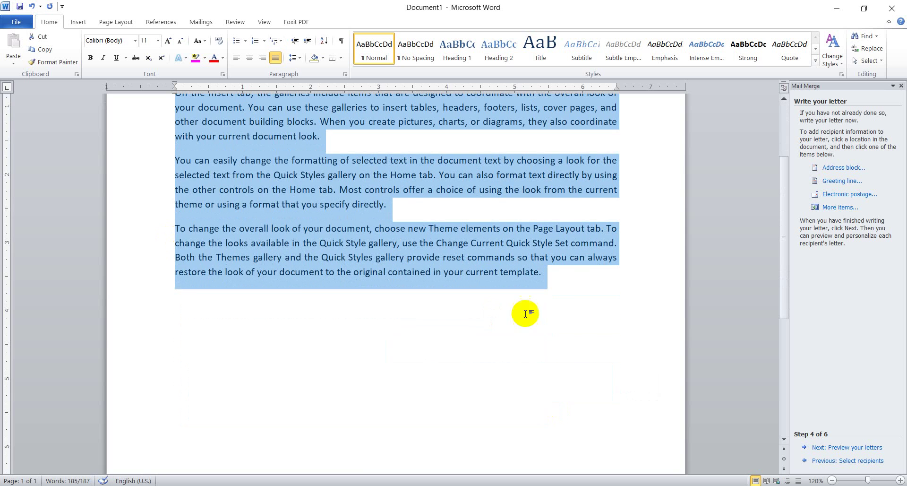
pyautogui.click(558, 285)
pyautogui.press('Return')
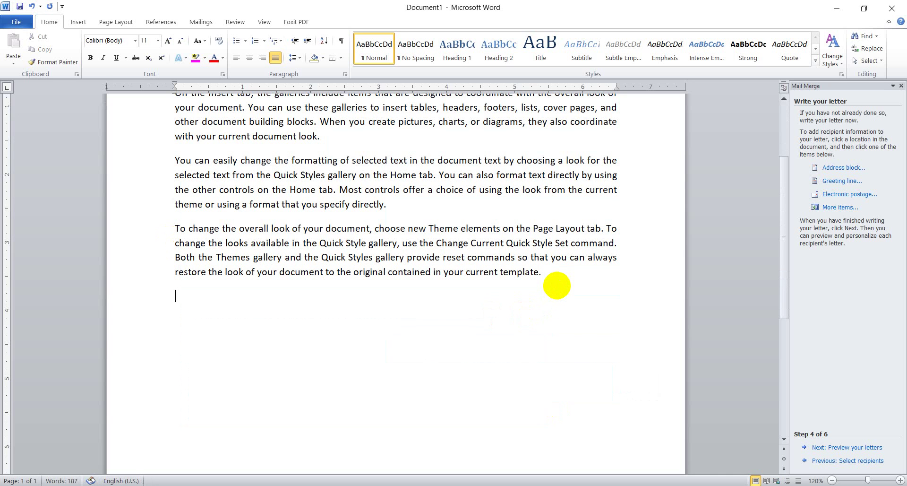
# - Look at the Insert Merge Field list and close it without inserting a field
pyautogui.click(841, 207)
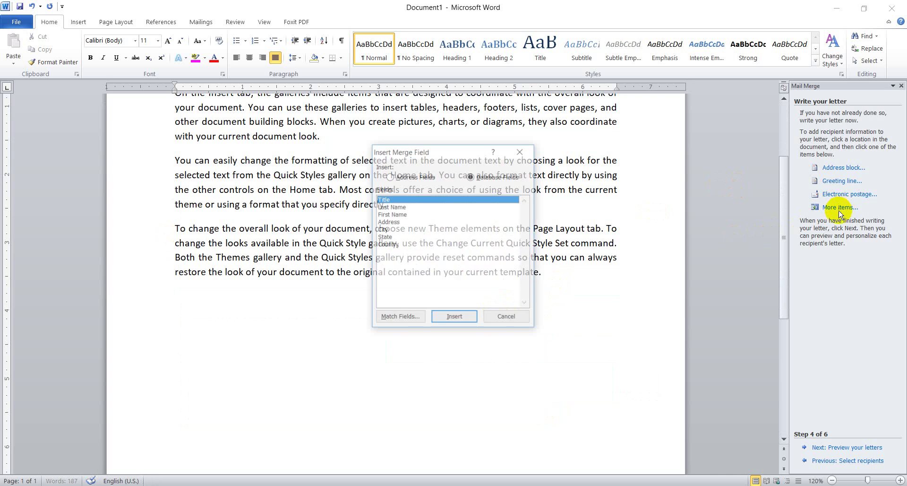
pyautogui.click(491, 320)
pyautogui.scroll(2, 204, 326)
pyautogui.scroll(-2, 226, 364)
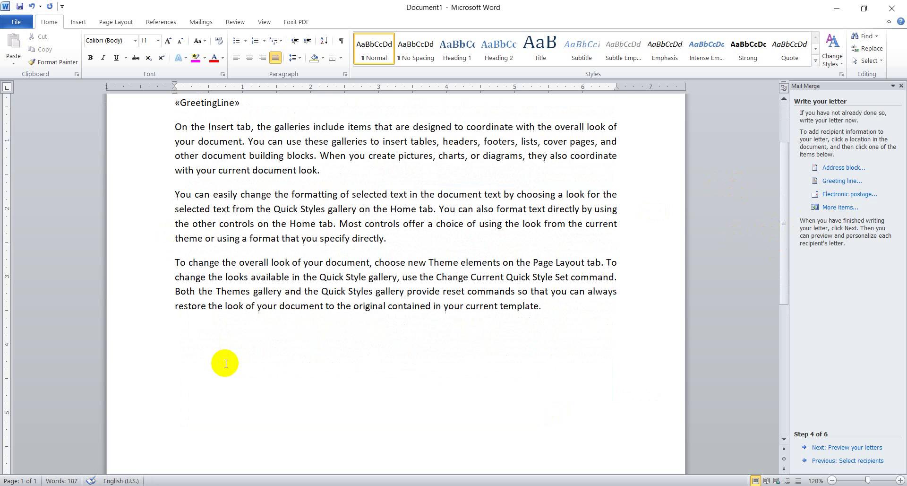
# - Type the closing 'Your sincerly' and correct 'Your' to 'You’re' from the spelling suggestions
pyautogui.write('Your sincerly')
pyautogui.rightClick(186, 331)
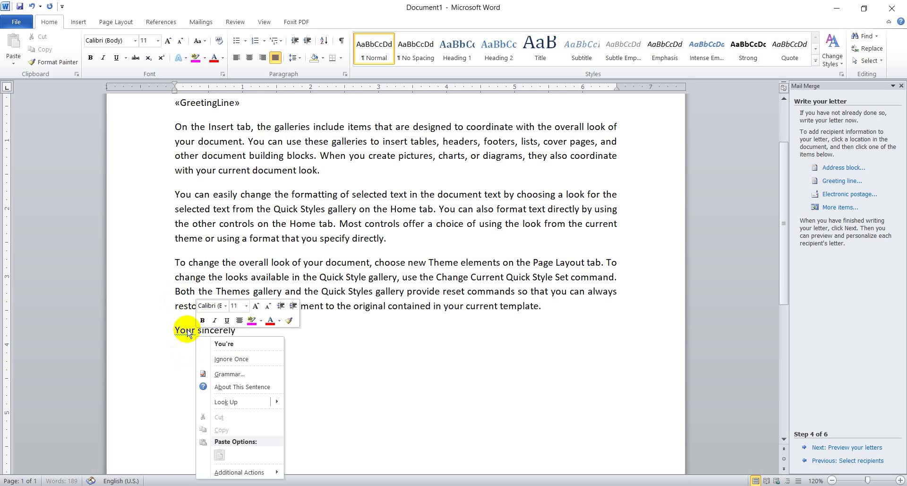
pyautogui.click(222, 344)
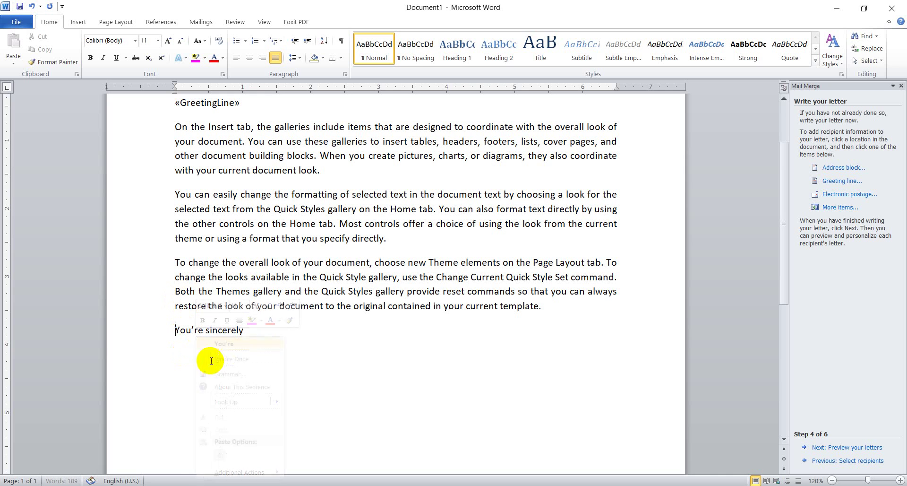
pyautogui.click(258, 338)
# - Add the sender's name and the title 'Director General' on lines below the closing
pyautogui.press('Return')
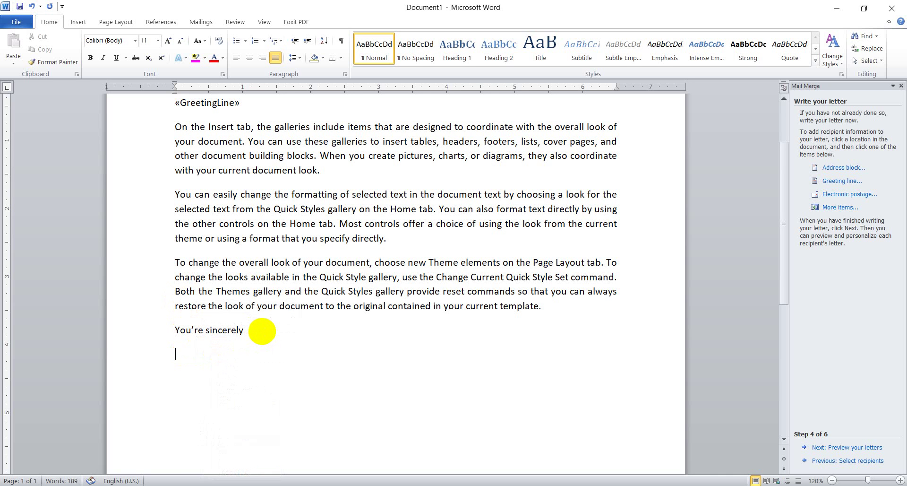
pyautogui.write('Thomas')
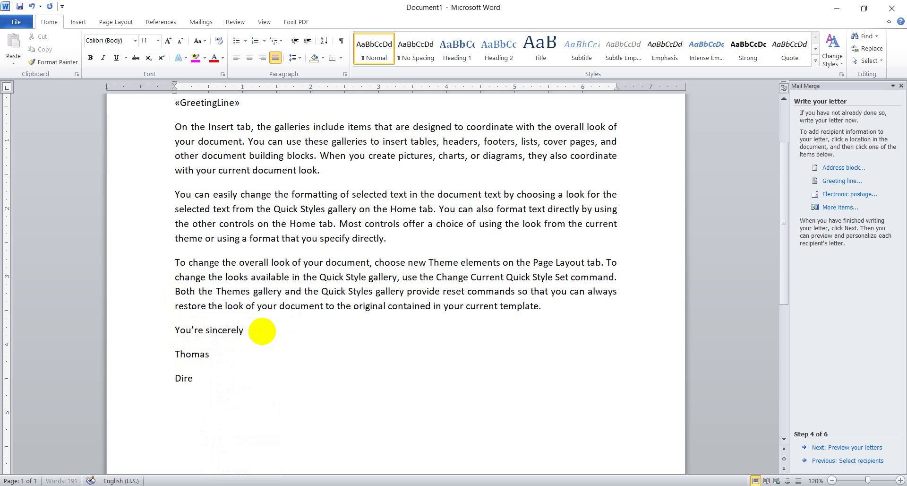
pyautogui.write('General')
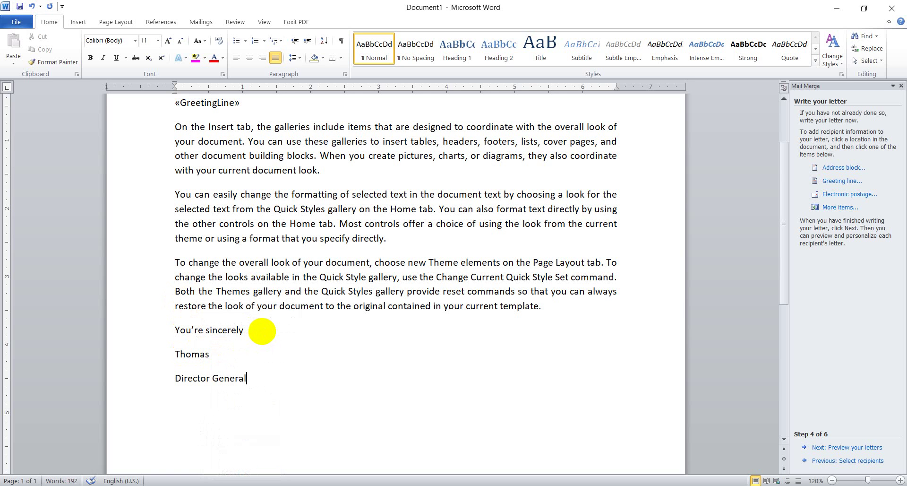
pyautogui.scroll(2, 472, 264)
pyautogui.scroll(-2, 302, 279)
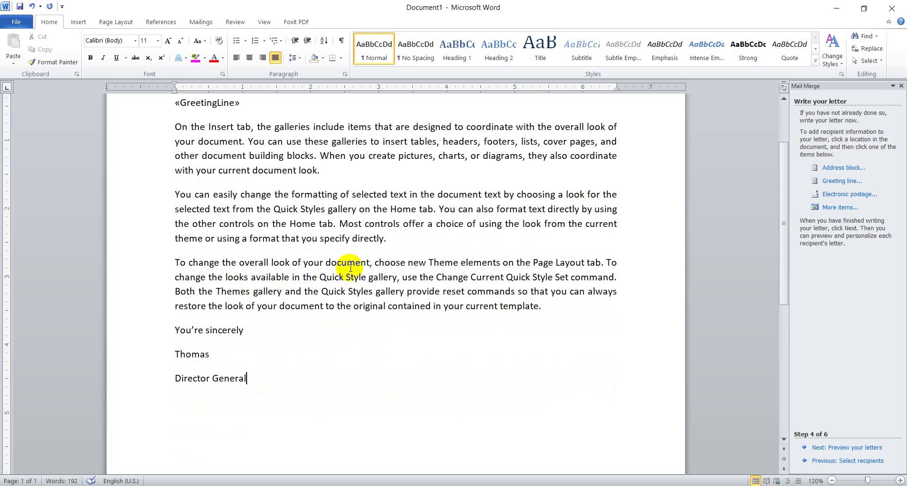
pyautogui.scroll(-2, 351, 268)
pyautogui.scroll(2, 590, 255)
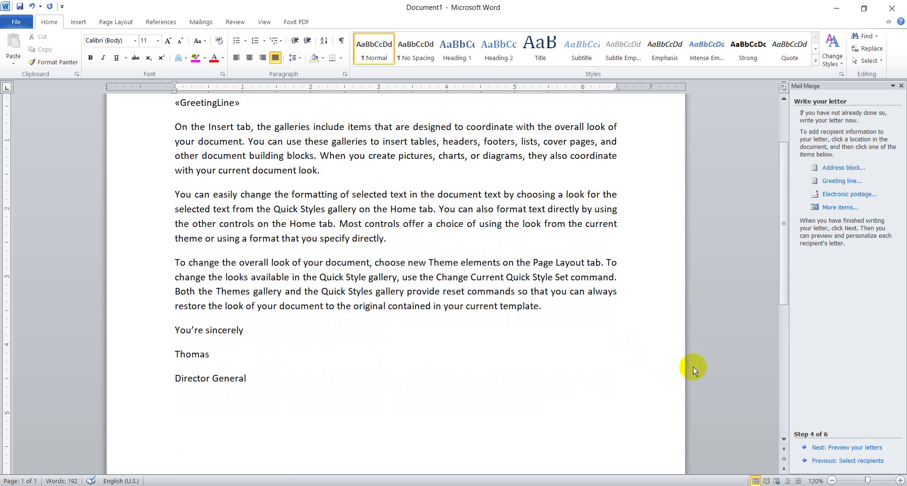
# - Move to the preview step and inspect the merged address, greeting and body text
pyautogui.click(842, 448)
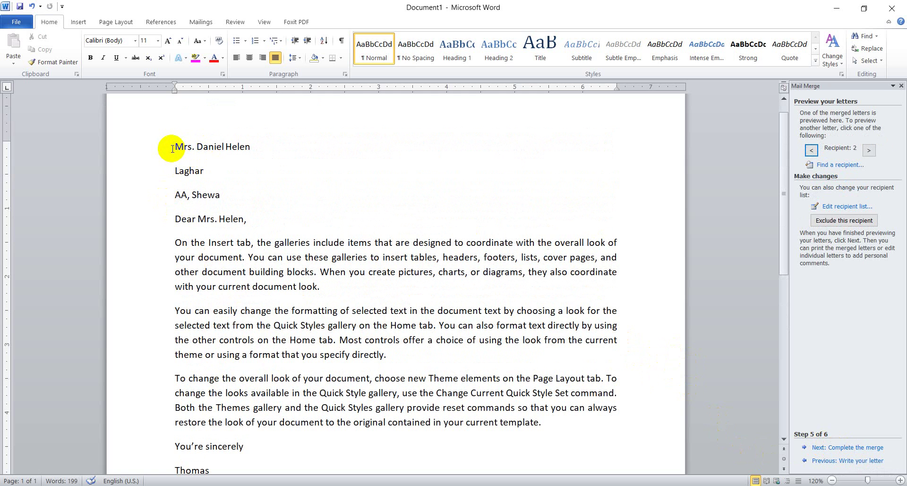
pyautogui.scroll(-1, 187, 180)
pyautogui.scroll(1, 188, 181)
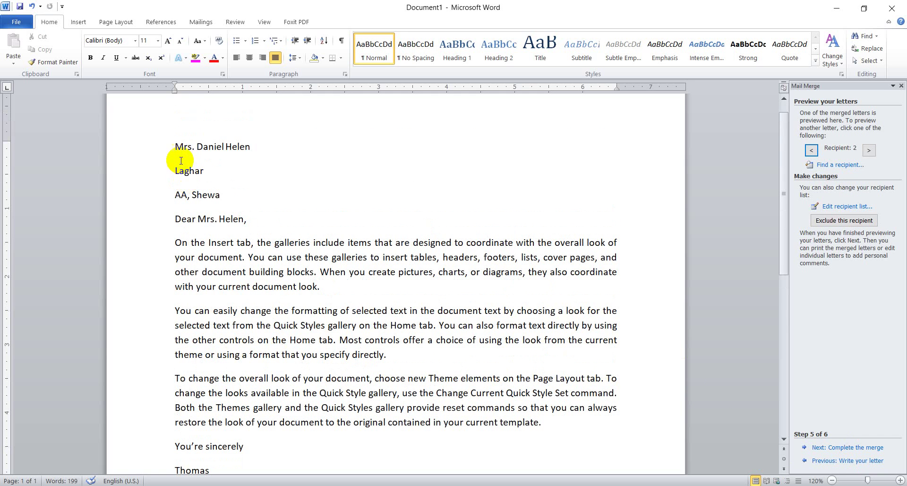
pyautogui.moveTo(150, 143); pyautogui.dragTo(152, 201)
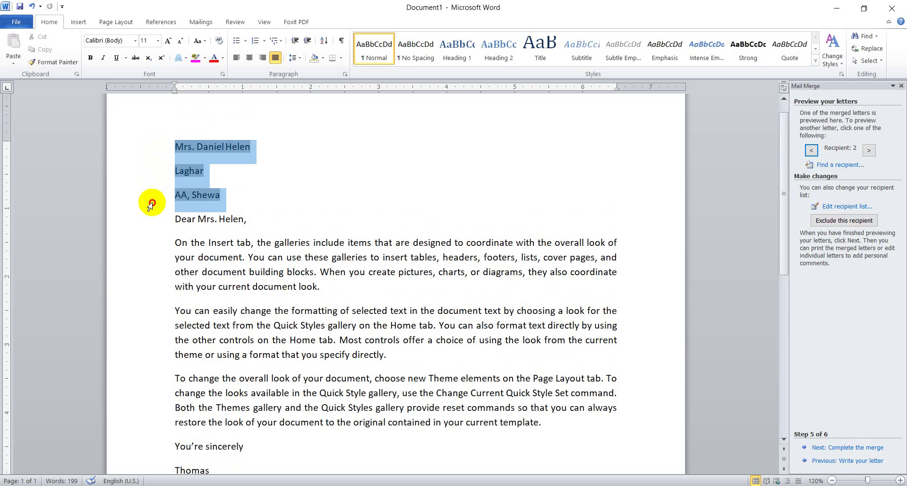
pyautogui.click(126, 227)
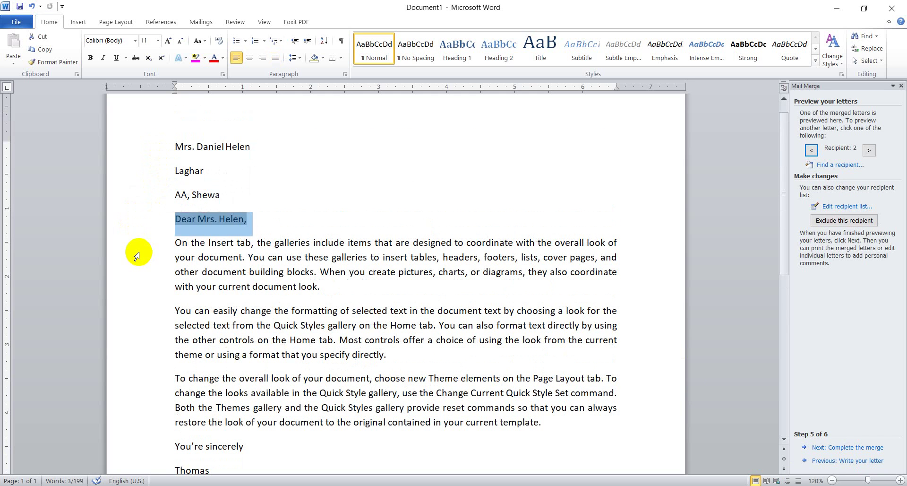
pyautogui.moveTo(137, 253); pyautogui.dragTo(157, 418)
pyautogui.scroll(-3, 131, 389)
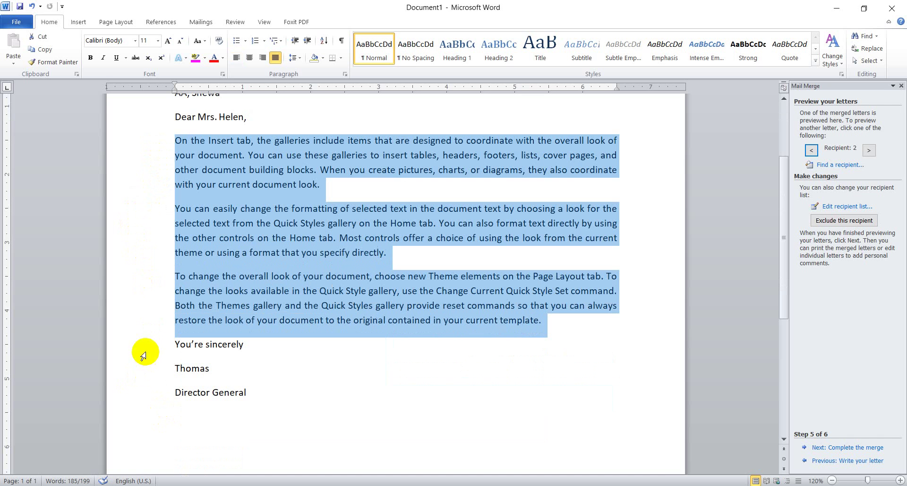
pyautogui.moveTo(142, 349); pyautogui.dragTo(151, 391)
pyautogui.scroll(2, 532, 328)
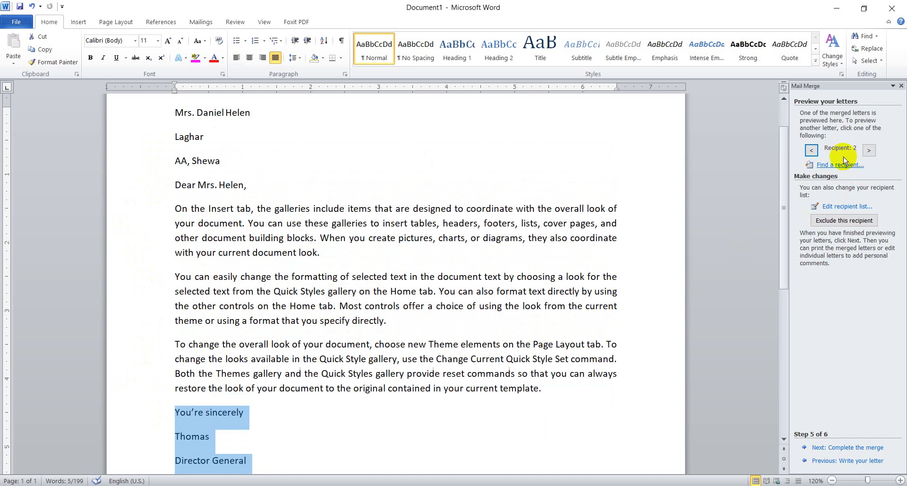
# - Step through the merged letters for recipients 1 to 5
pyautogui.click(812, 150)
pyautogui.scroll(2, 278, 158)
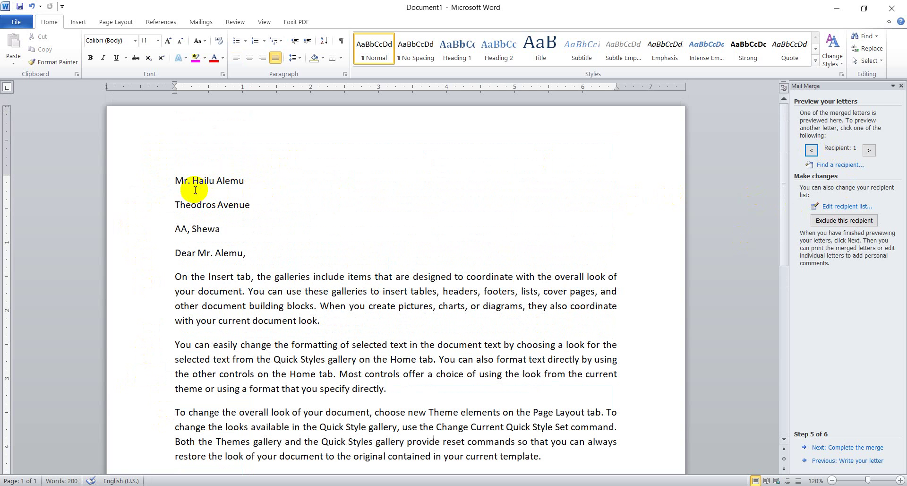
pyautogui.click(869, 150)
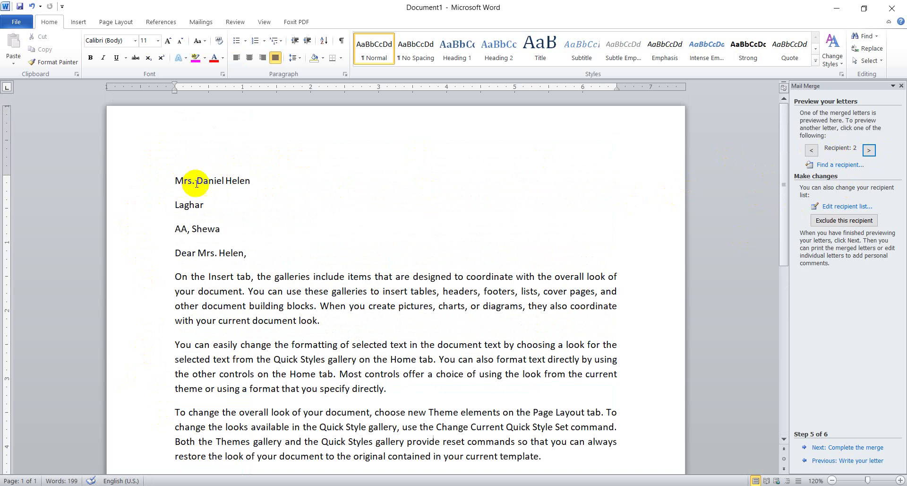
pyautogui.click(869, 150)
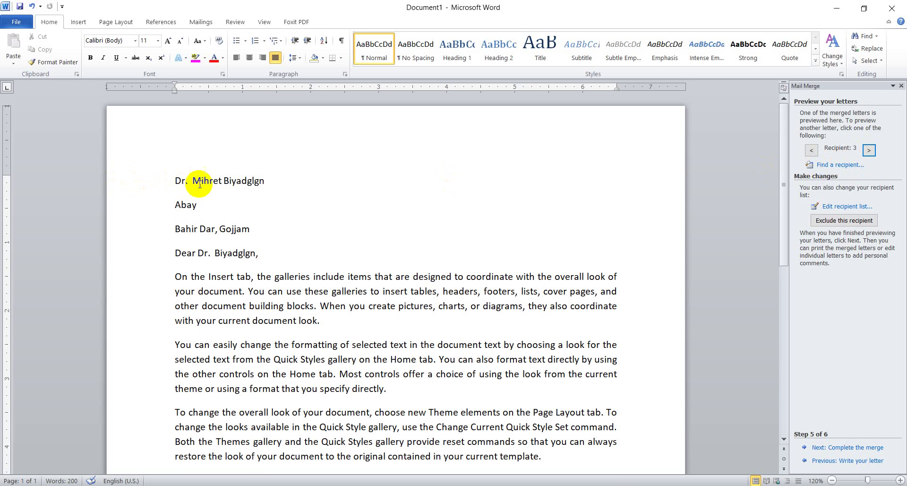
pyautogui.click(868, 150)
pyautogui.click(869, 151)
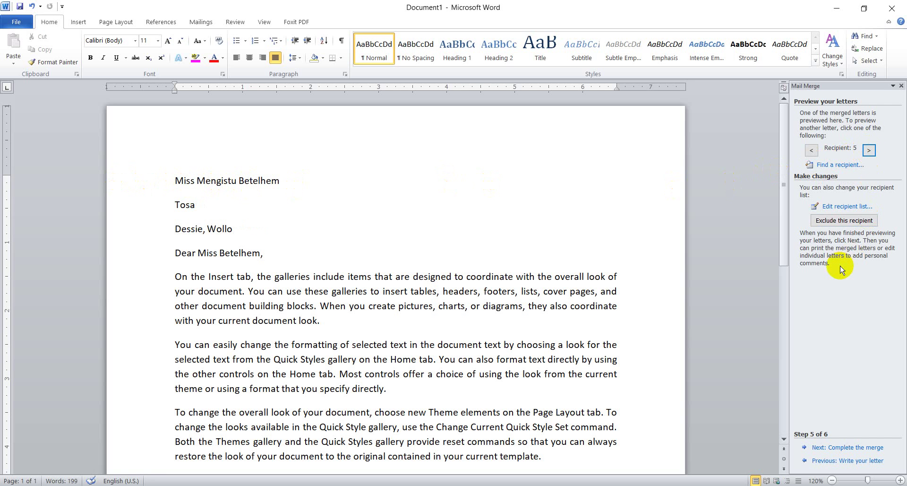
# - Complete the merge to the printer, trying the record options before choosing All records
pyautogui.click(832, 447)
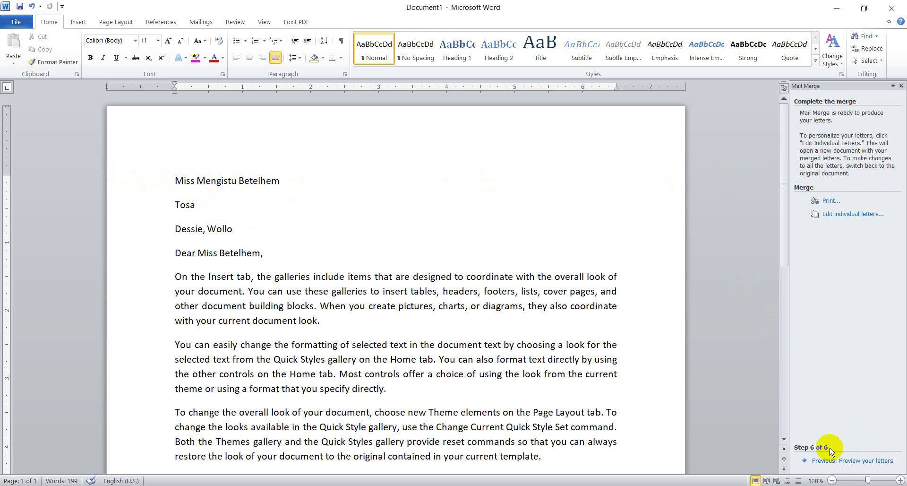
pyautogui.scroll(-1, 562, 324)
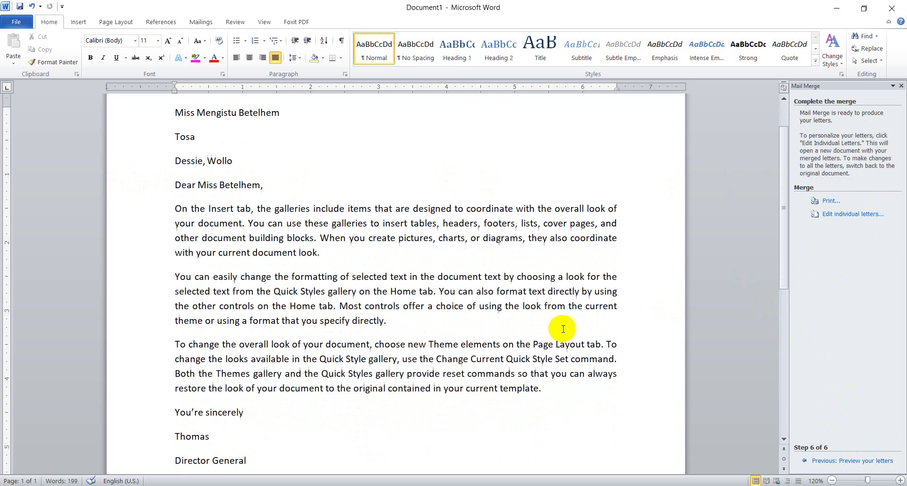
pyautogui.scroll(1, 577, 318)
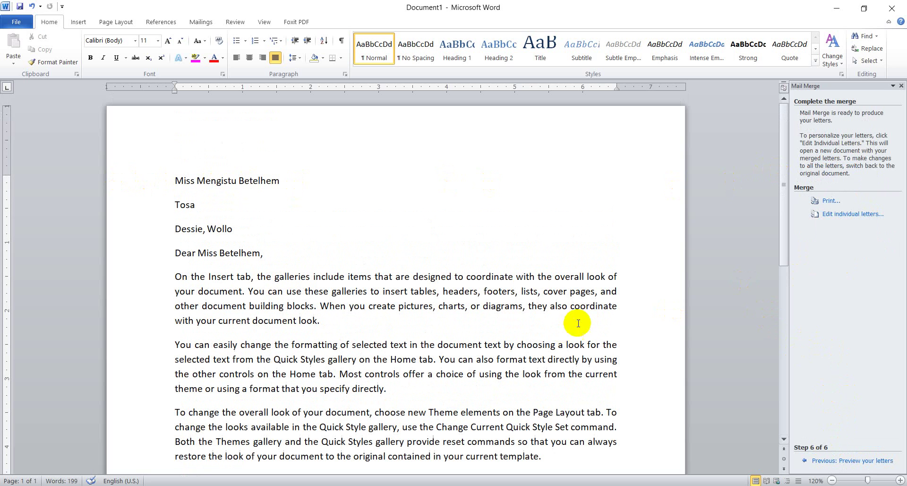
pyautogui.click(832, 202)
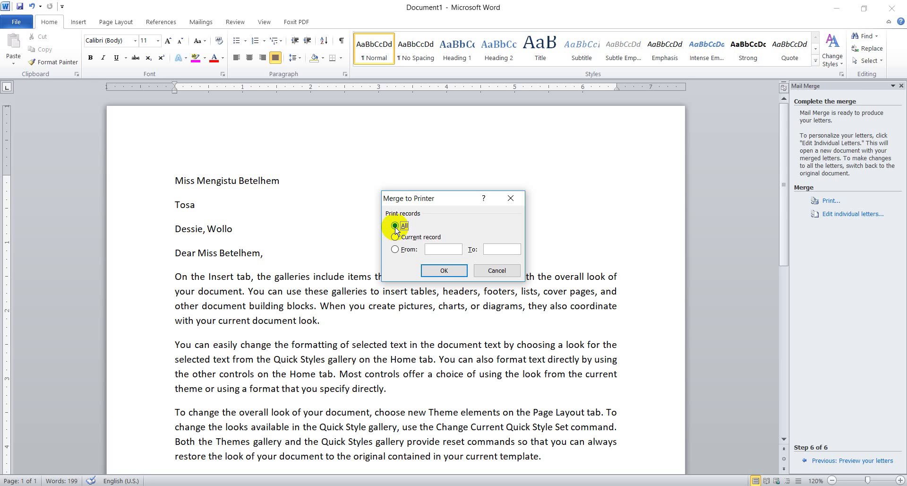
pyautogui.click(436, 273)
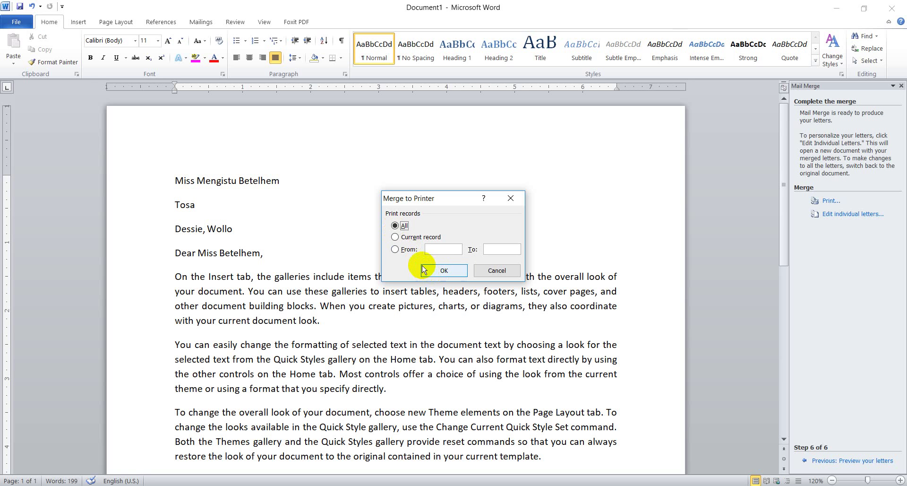
pyautogui.click(396, 238)
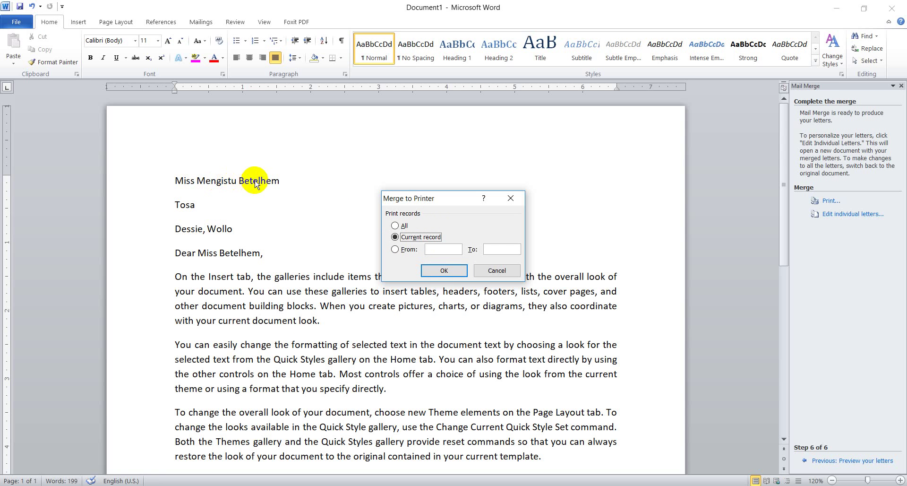
pyautogui.click(395, 249)
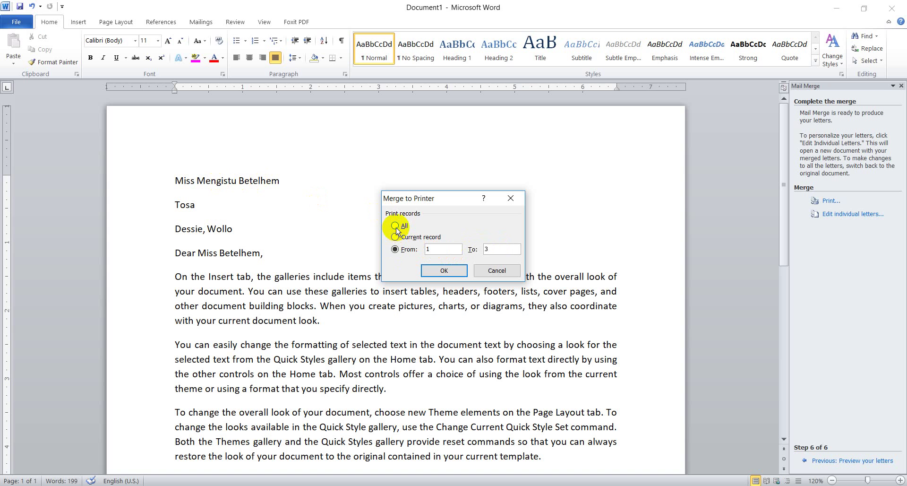
pyautogui.click(444, 272)
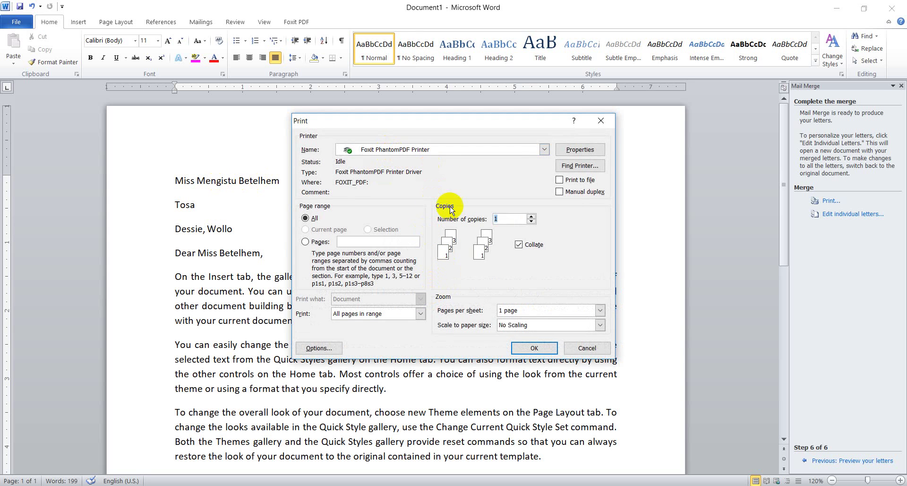
# - Print the merged letters using Foxit PhantomPDF Printer
pyautogui.click(405, 149)
pyautogui.click(410, 148)
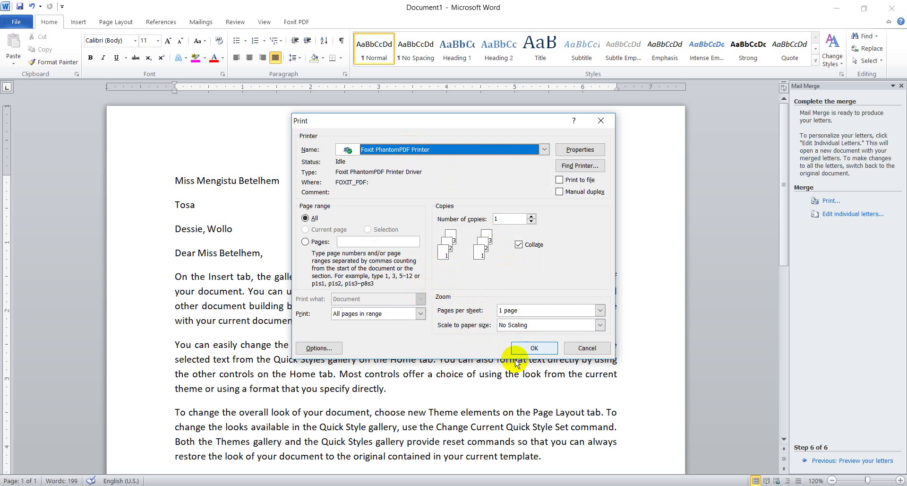
pyautogui.click(530, 353)
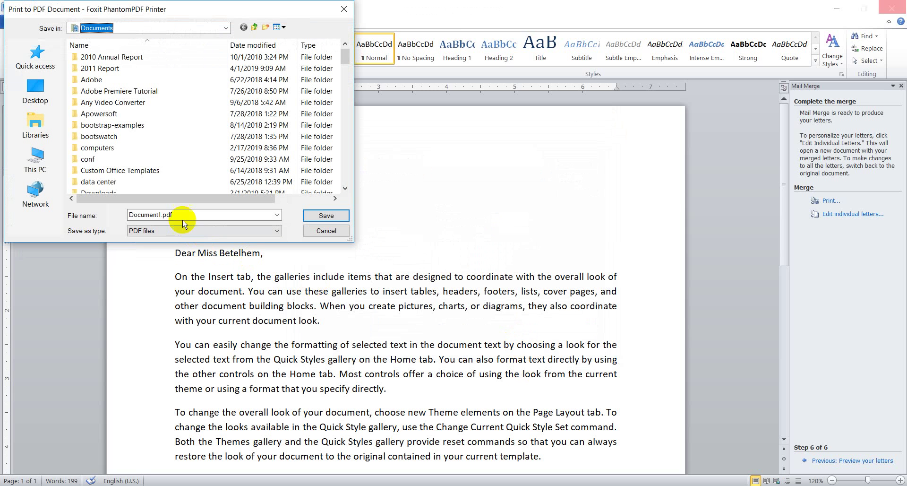
# - Save the printed PDF as 'letter' on the Desktop, then minimize Word
pyautogui.click(156, 215)
pyautogui.click(152, 215)
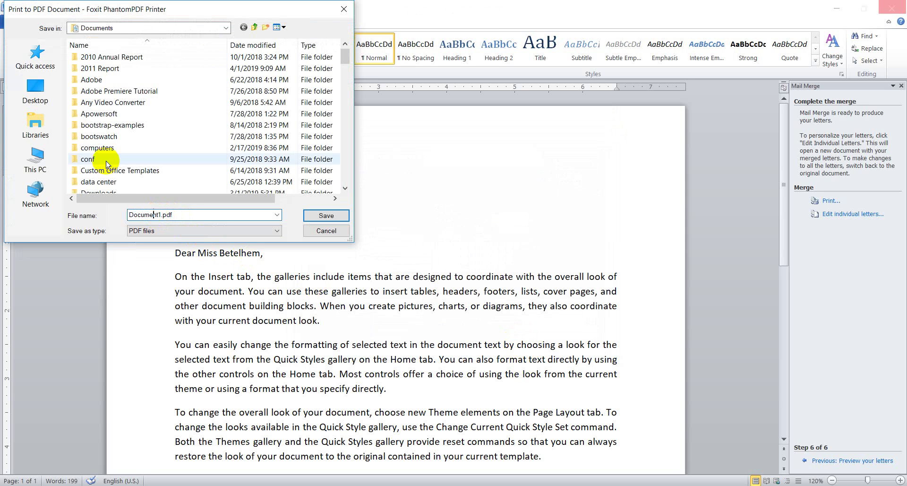
pyautogui.click(35, 92)
pyautogui.click(142, 215)
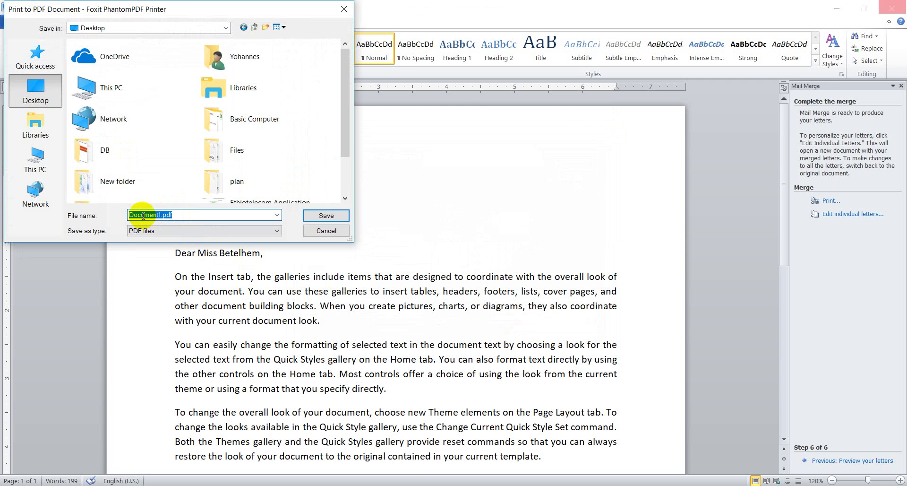
pyautogui.write('letter')
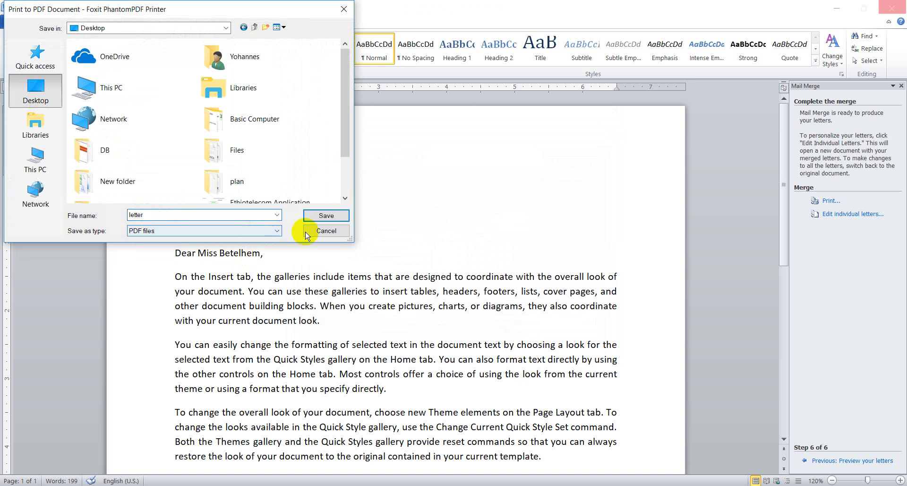
pyautogui.click(328, 217)
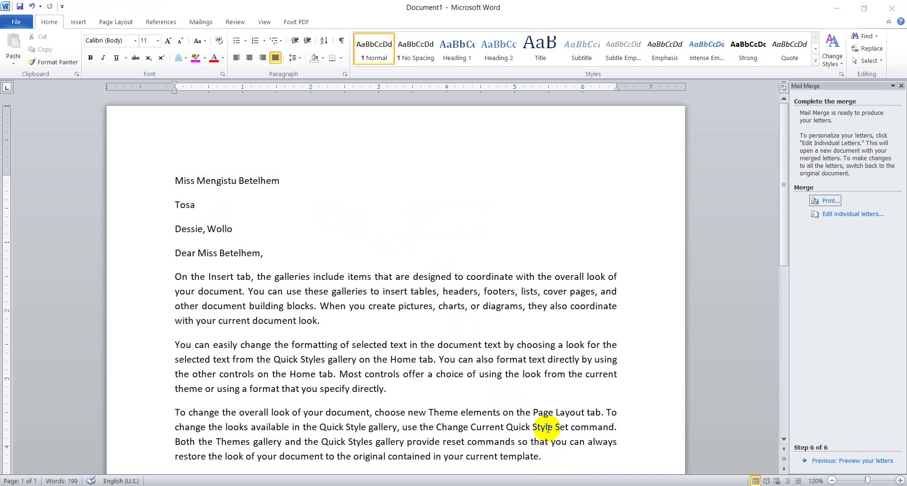
pyautogui.scroll(-4, 474, 378)
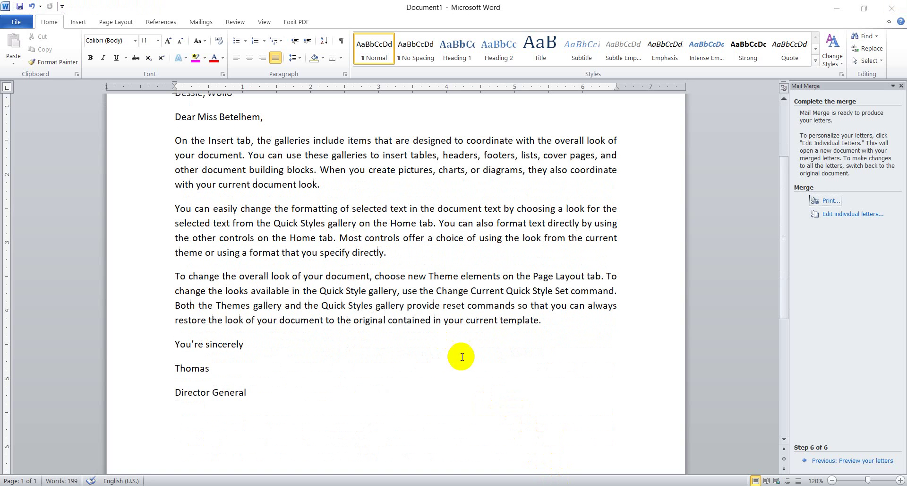
pyautogui.click(837, 11)
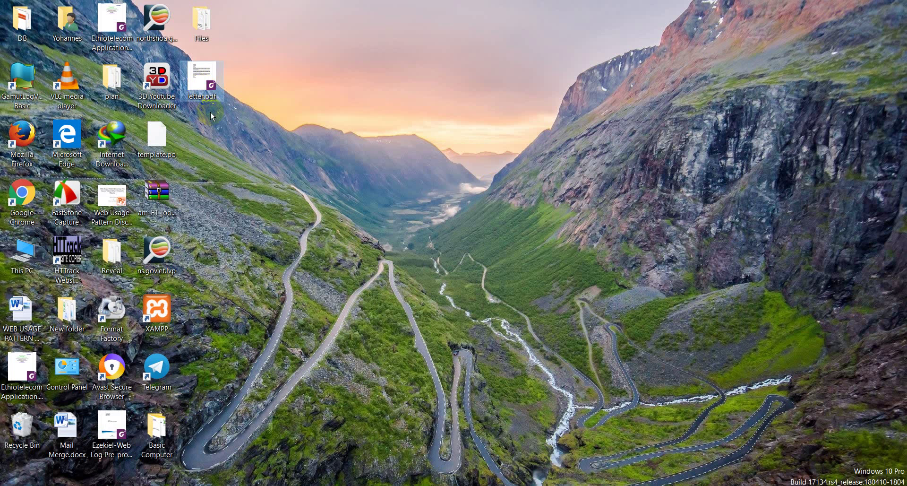
# - Open letter.pdf in Foxit PhantomPDF and scroll through its five merged letter pages
pyautogui.click(202, 79)
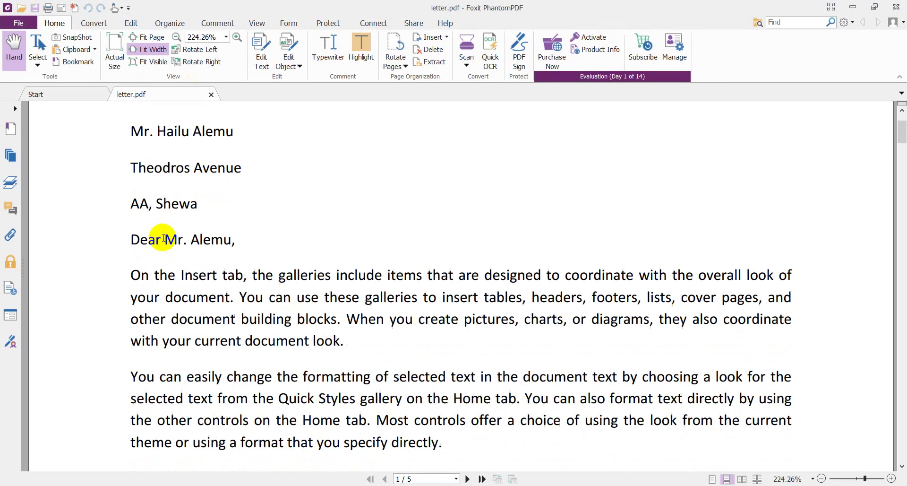
pyautogui.scroll(3, 156, 198)
pyautogui.scroll(-4, 148, 187)
pyautogui.scroll(2, 133, 161)
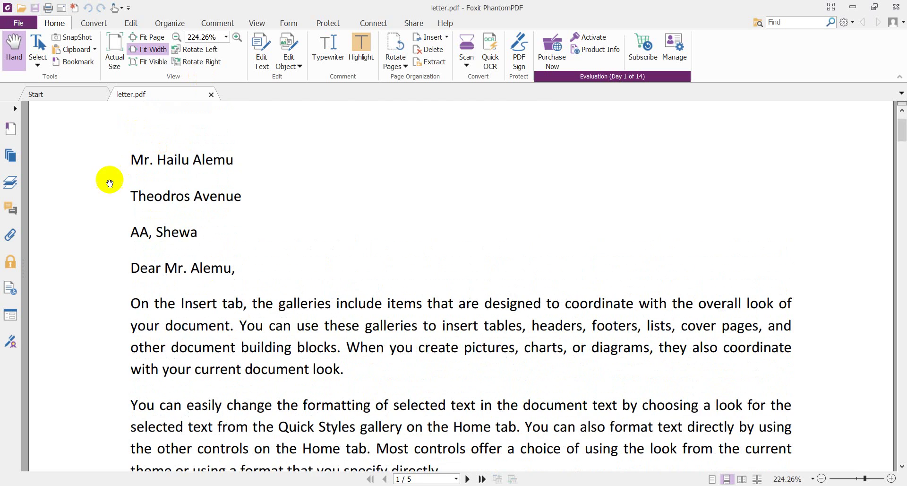
pyautogui.scroll(-10, 185, 213)
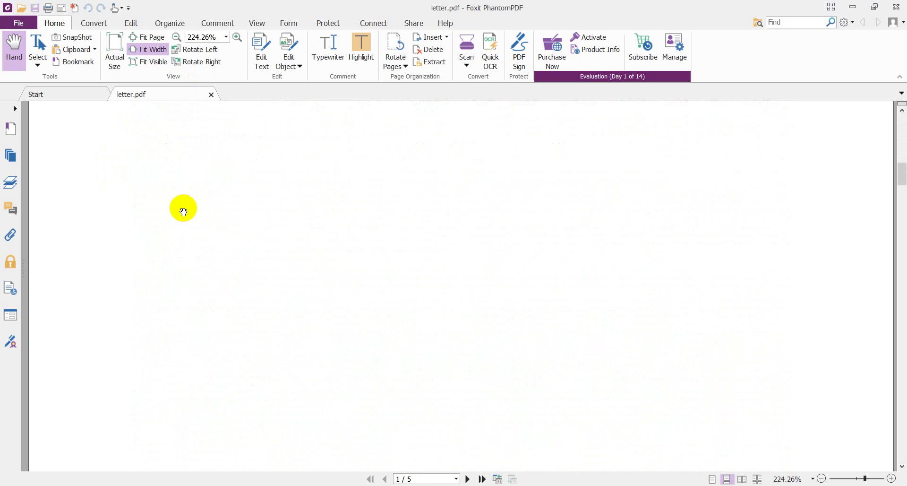
pyautogui.scroll(-5, 183, 210)
pyautogui.scroll(-10, 191, 273)
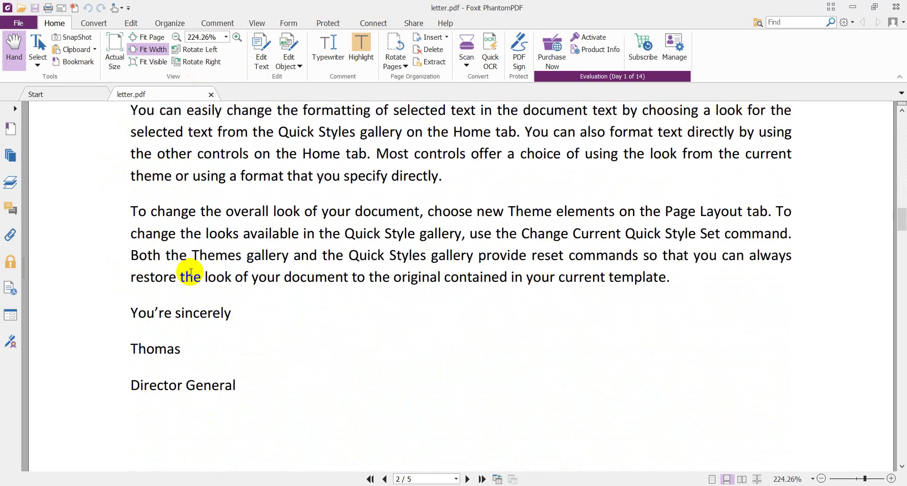
pyautogui.scroll(-15, 191, 273)
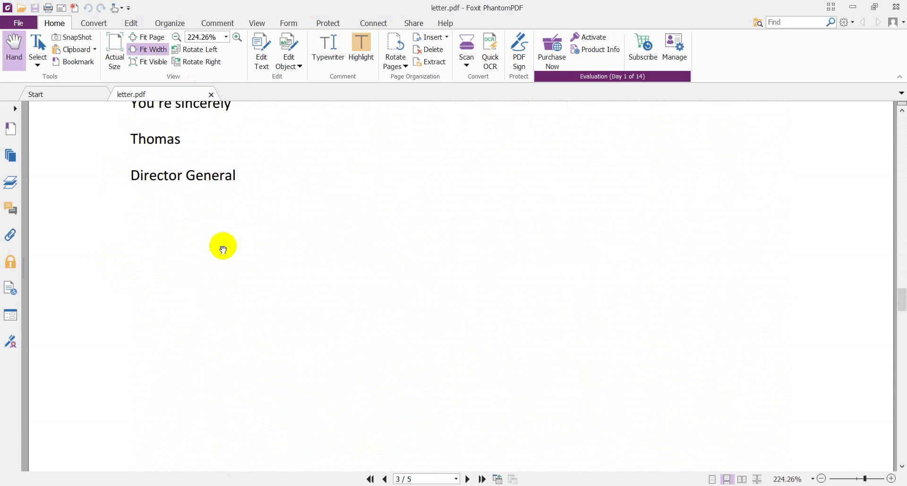
pyautogui.scroll(-20, 223, 249)
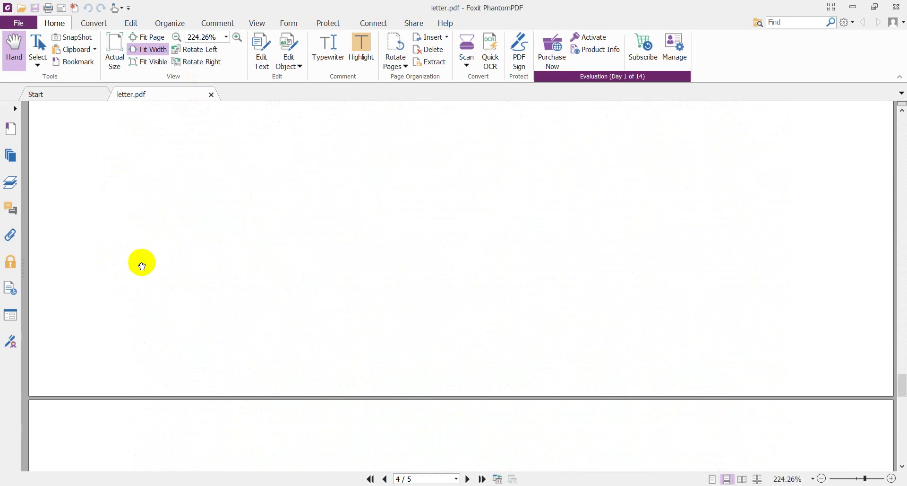
pyautogui.scroll(-15, 141, 266)
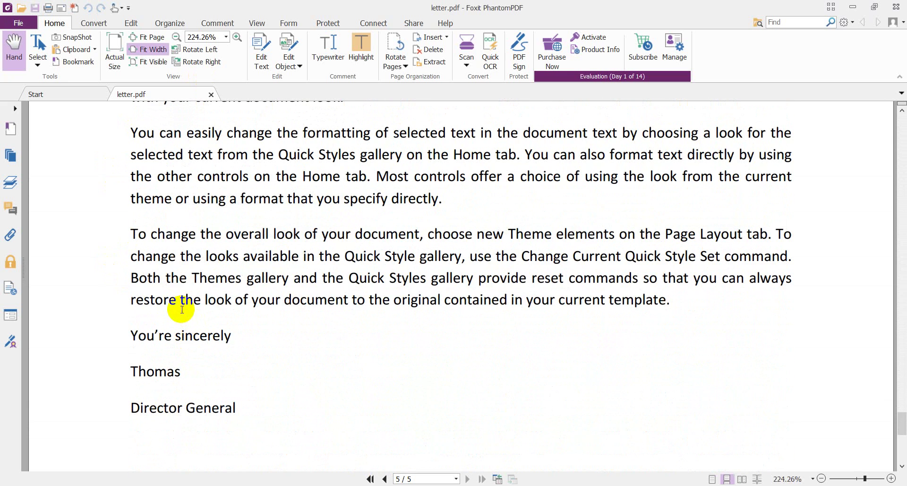
pyautogui.moveTo(284, 303)
pyautogui.mouseDown()
pyautogui.moveTo(290, 309)
pyautogui.moveTo(279, 298)
pyautogui.mouseUp()
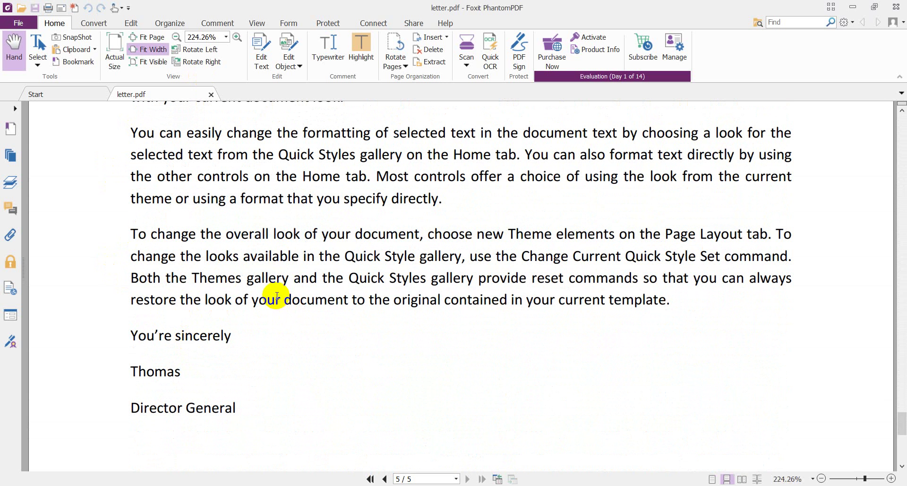
pyautogui.click(288, 295)
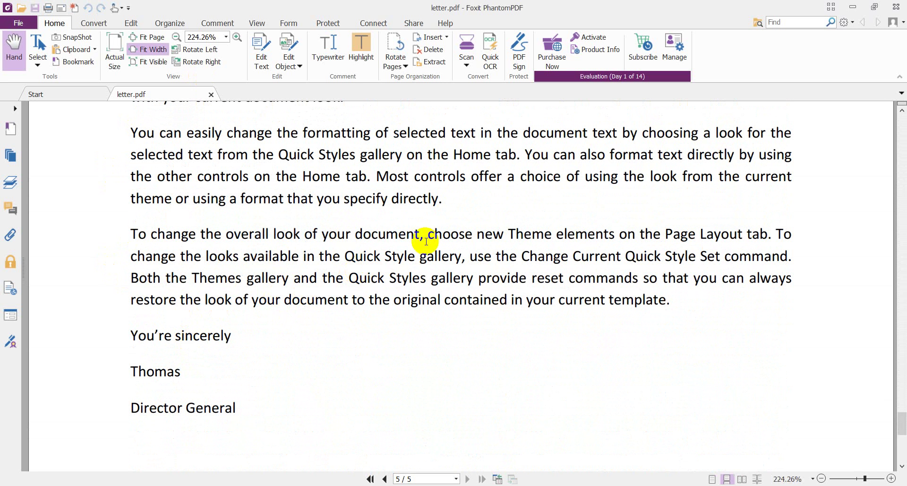
pyautogui.scroll(3, 429, 307)
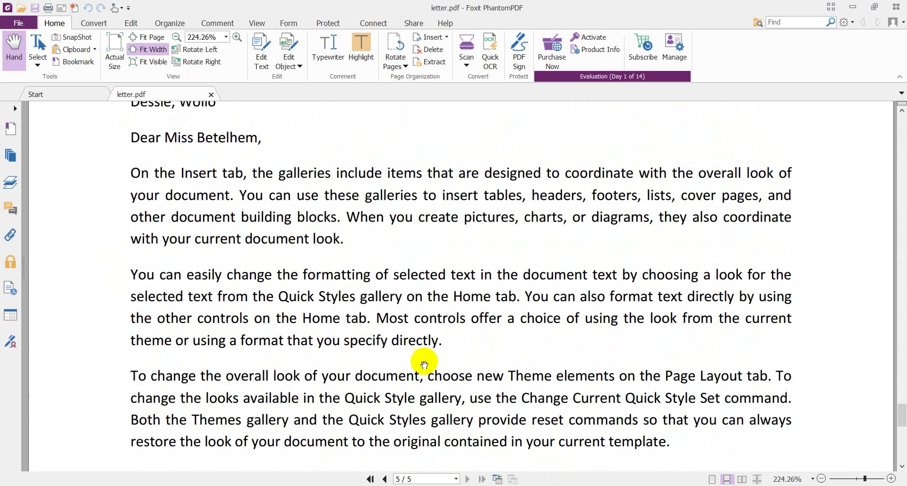